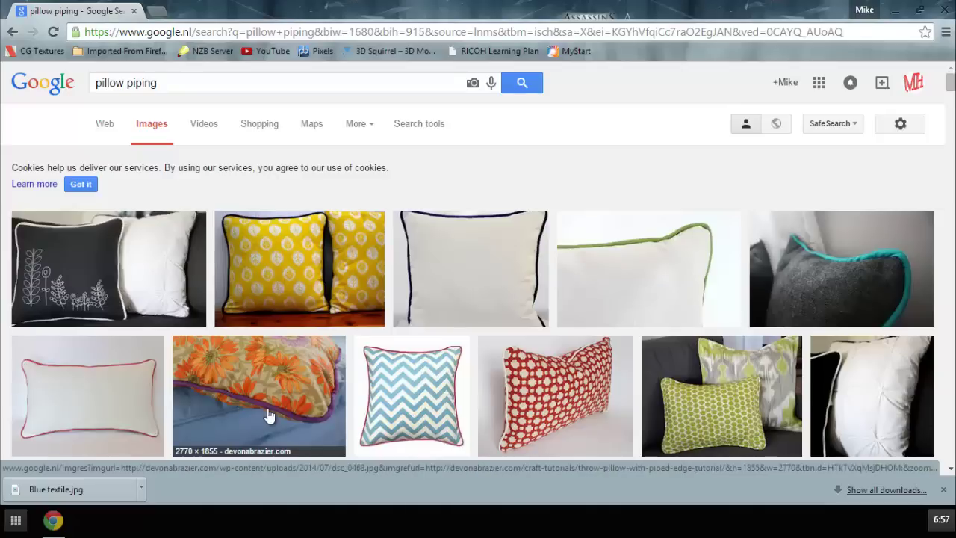
Leave the 'pillow piping' image results and bring the Maya window forward.
{"action": "key", "text": "alt+Tab"}
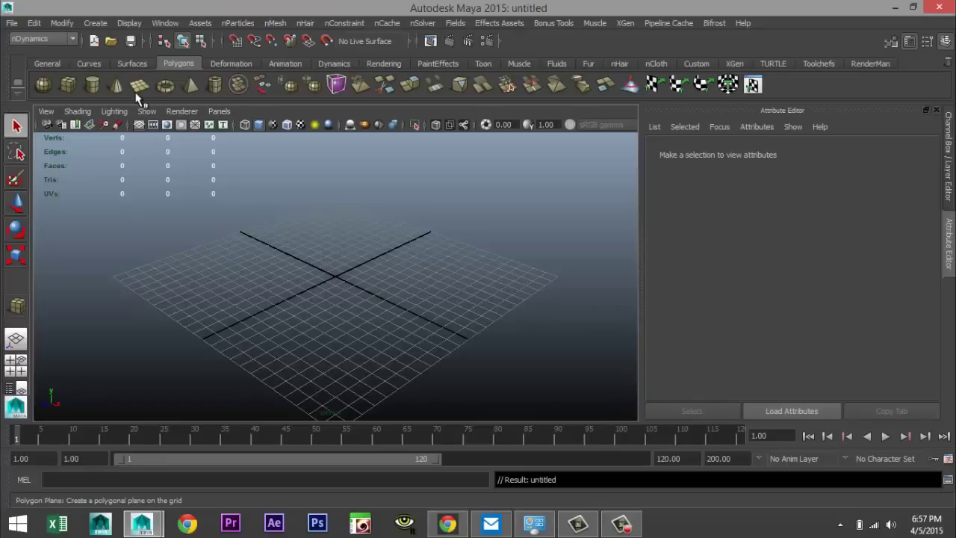
Draw a flat rectangular polygon cube, pCube1, on the grid.
{"action": "left_click", "coordinate": [66, 84]}
{"action": "left_click_drag", "start_coordinate": [272, 287], "coordinate": [493, 302]}
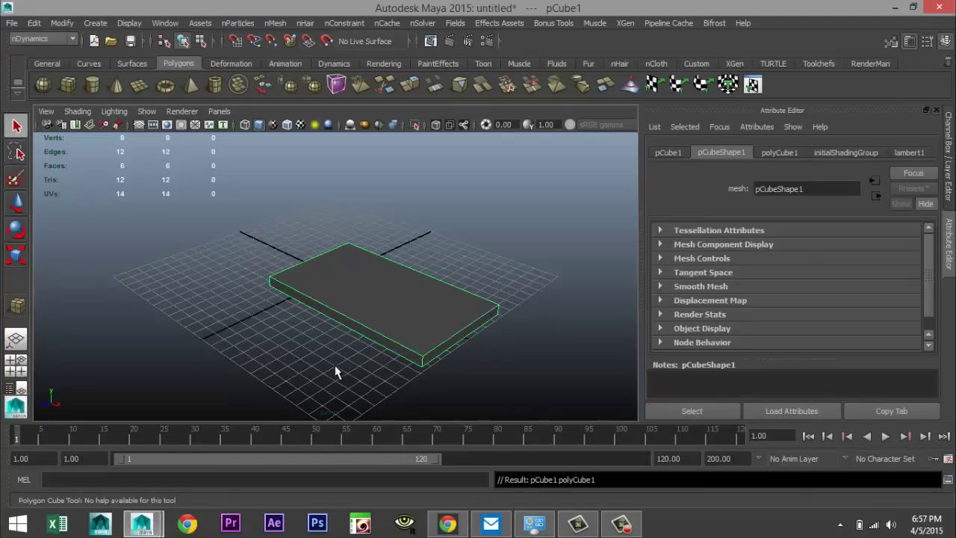
{"action": "left_click_drag", "start_coordinate": [335, 372], "coordinate": [363, 366], "text": "alt"}
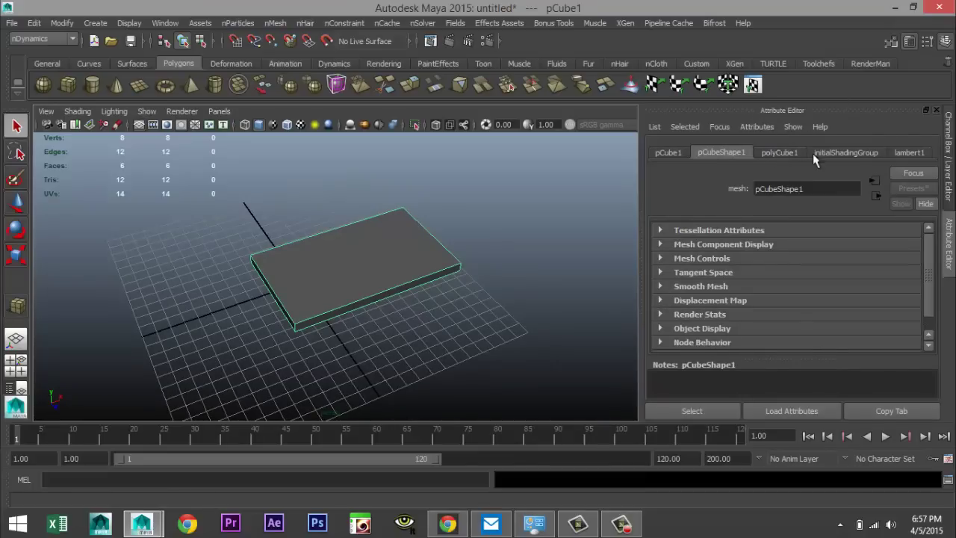
Give polyCube1 subdivisions of 10 width, 2 height and 10 depth.
{"action": "left_click", "coordinate": [789, 157]}
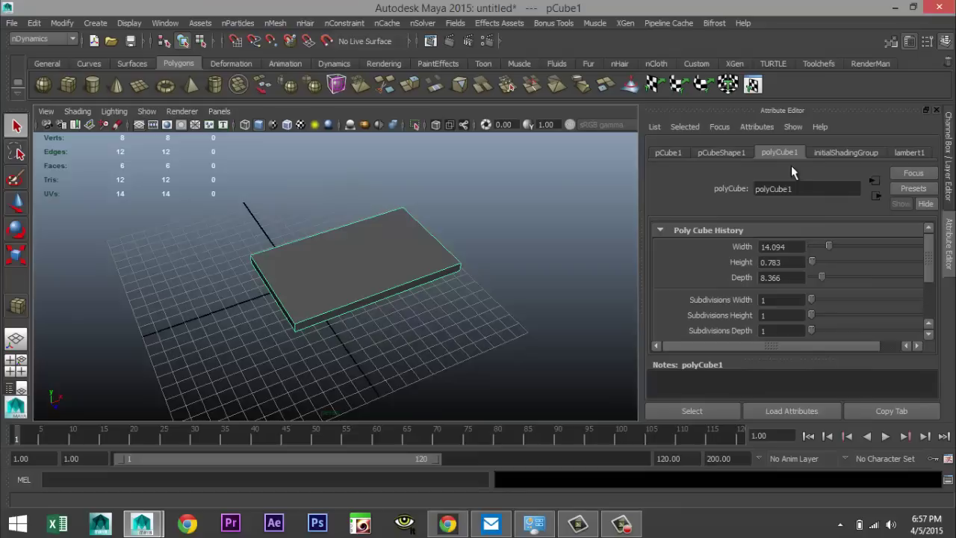
{"action": "left_click", "coordinate": [788, 301]}
{"action": "type", "text": "10"}
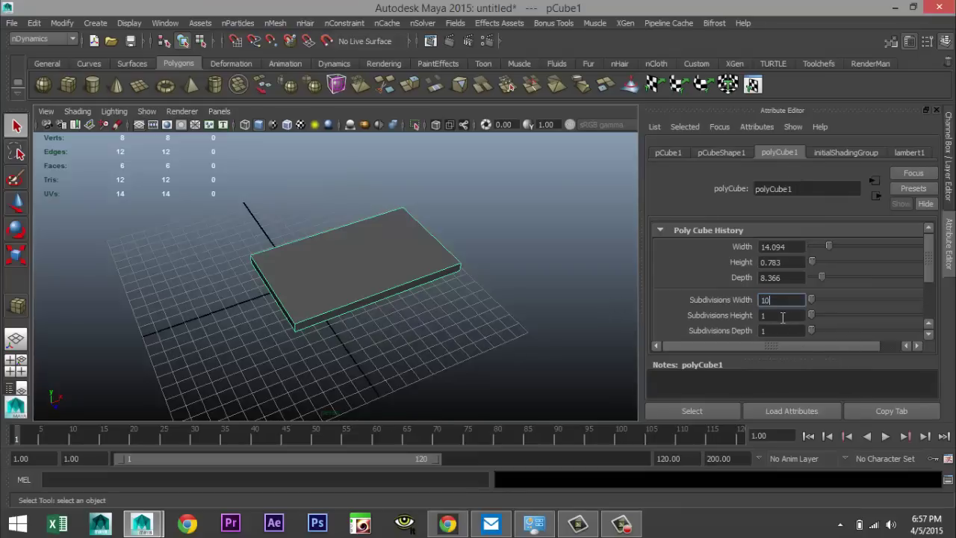
{"action": "left_click", "coordinate": [783, 315]}
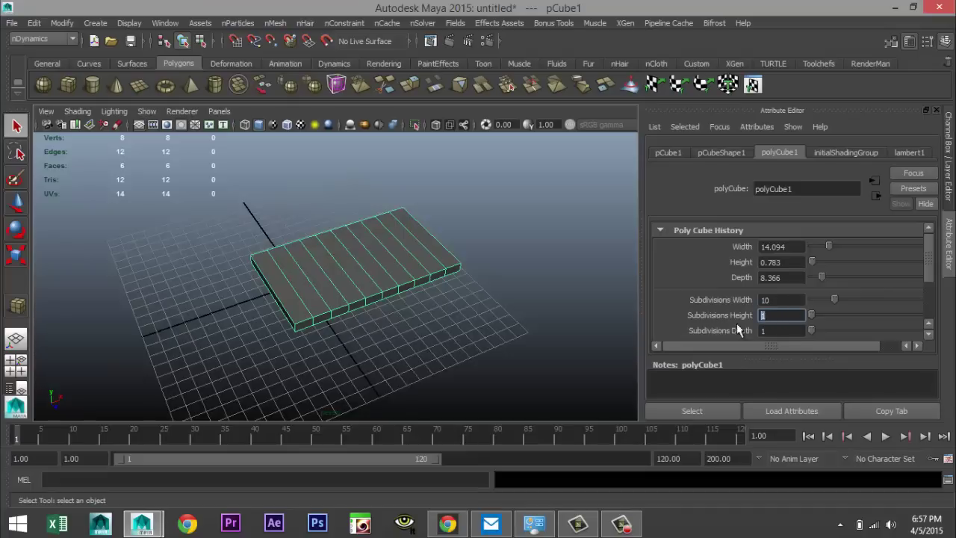
{"action": "left_click", "coordinate": [781, 331]}
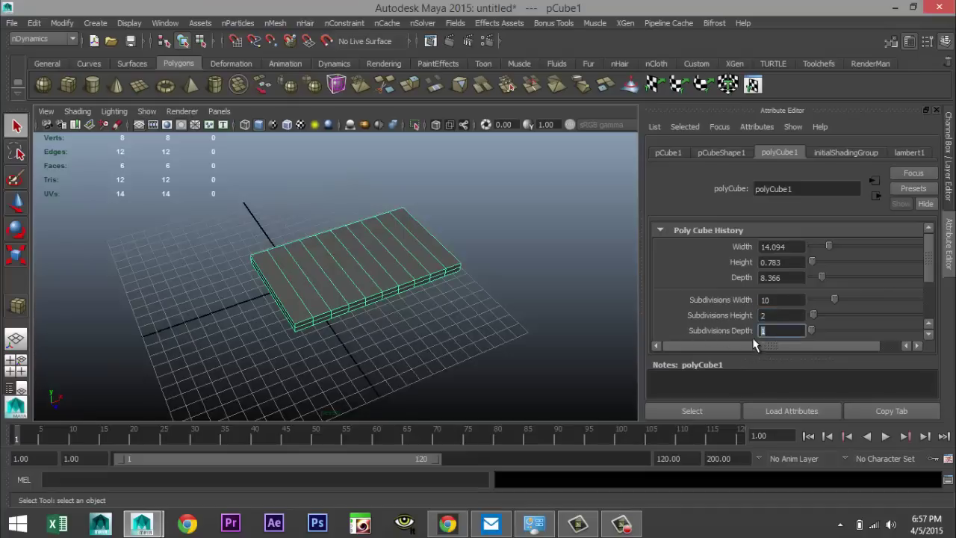
{"action": "left_click", "coordinate": [522, 347]}
{"action": "left_click_drag", "start_coordinate": [502, 346], "coordinate": [443, 314], "text": "alt"}
{"action": "left_click", "coordinate": [409, 269]}
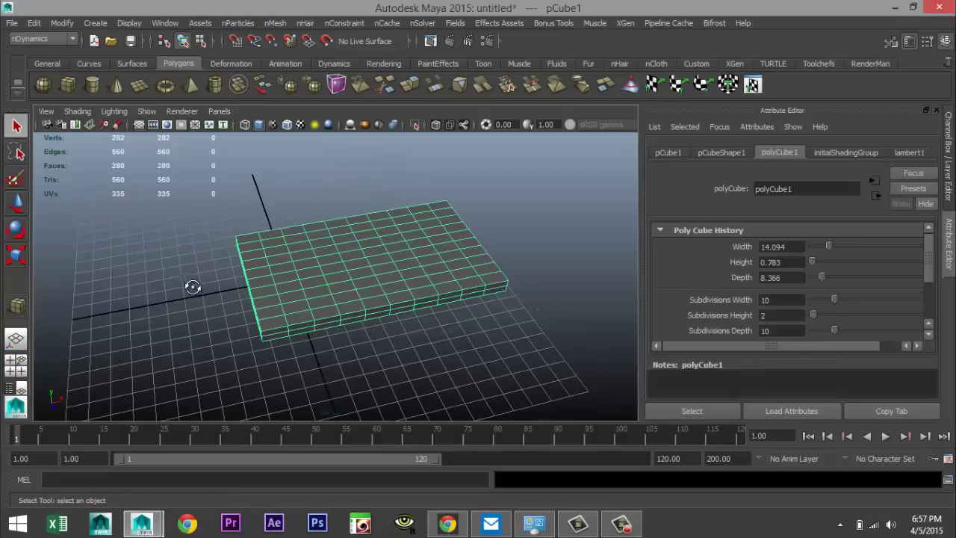
{"action": "left_click_drag", "start_coordinate": [193, 287], "coordinate": [256, 309], "text": "alt"}
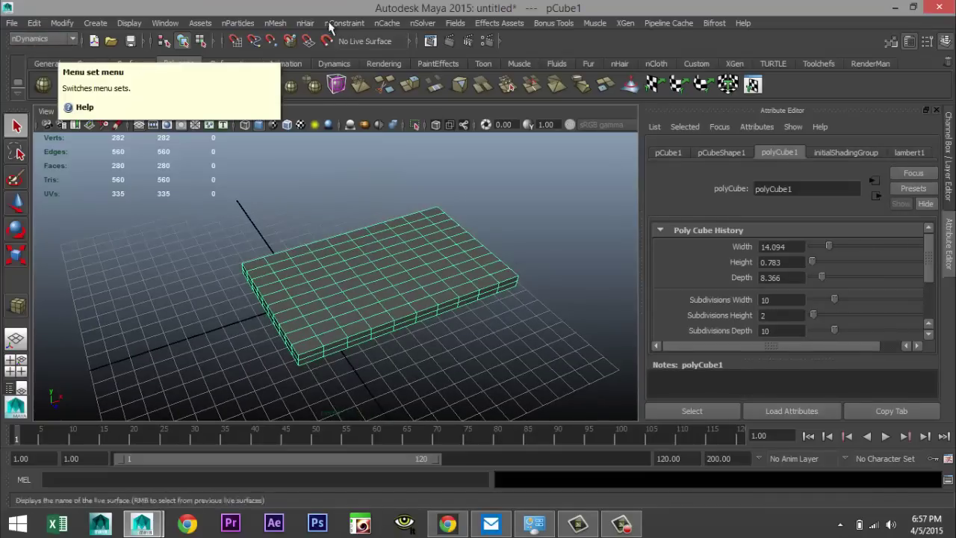
Convert the slab with nMesh > Create nCloth and reselect the cloth.
{"action": "left_click", "coordinate": [275, 24]}
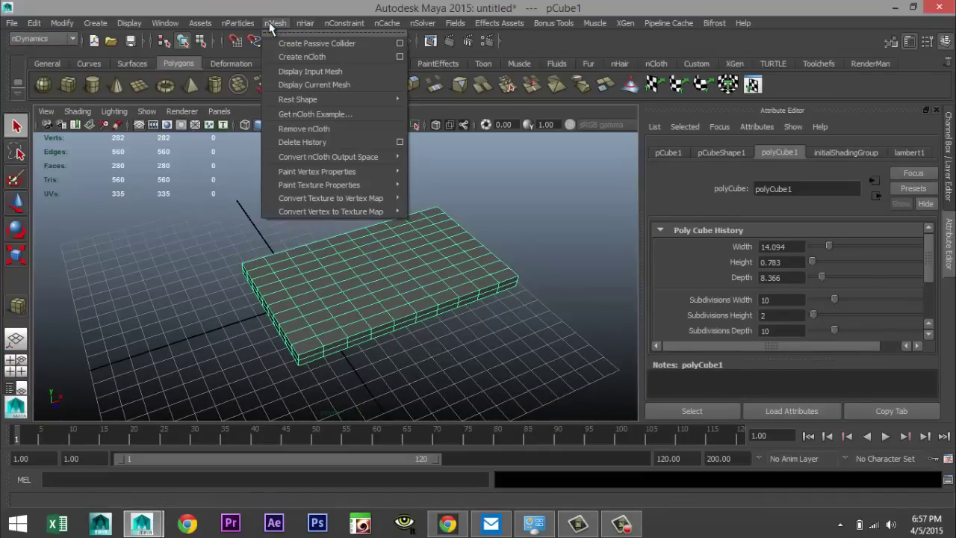
{"action": "left_click", "coordinate": [298, 57]}
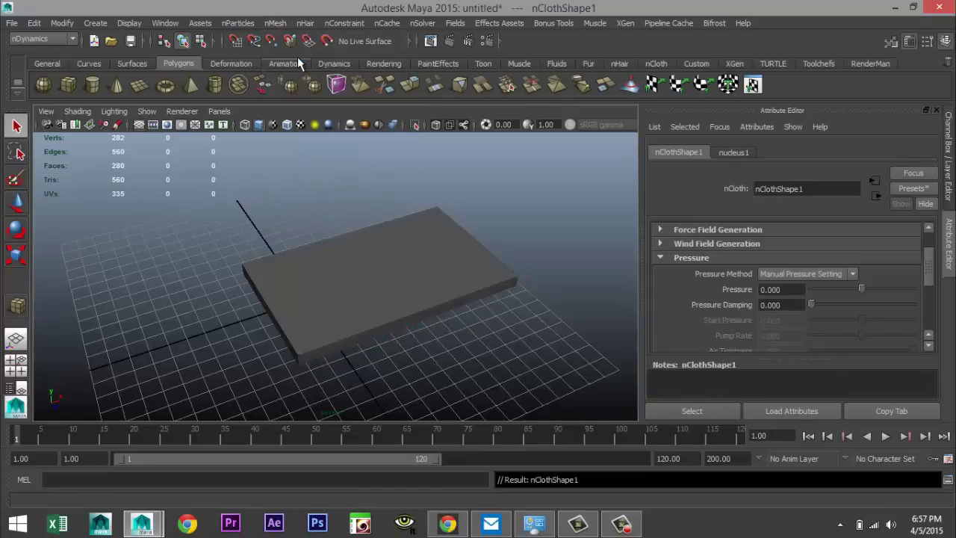
{"action": "left_click", "coordinate": [409, 272]}
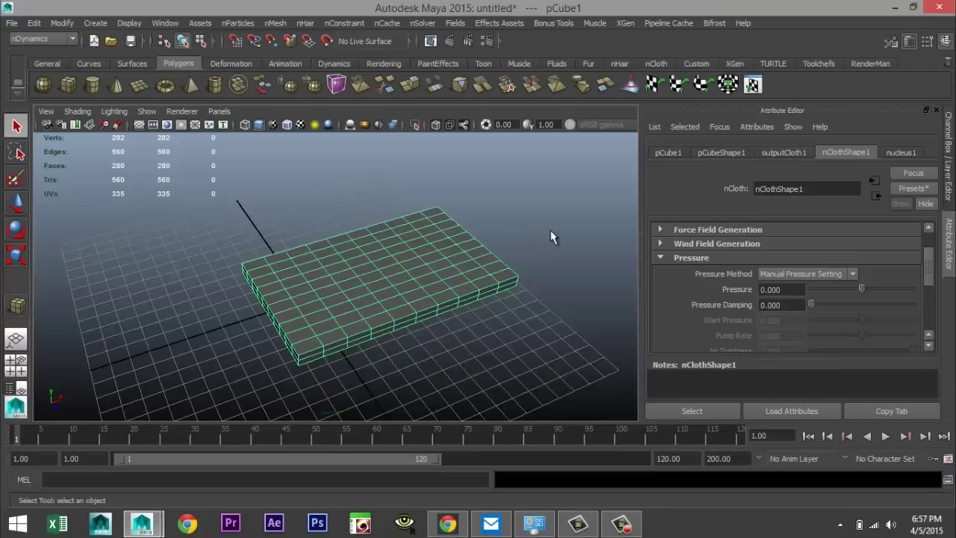
Add an air field, airField1, then reselect the nCloth slab.
{"action": "left_click", "coordinate": [458, 24]}
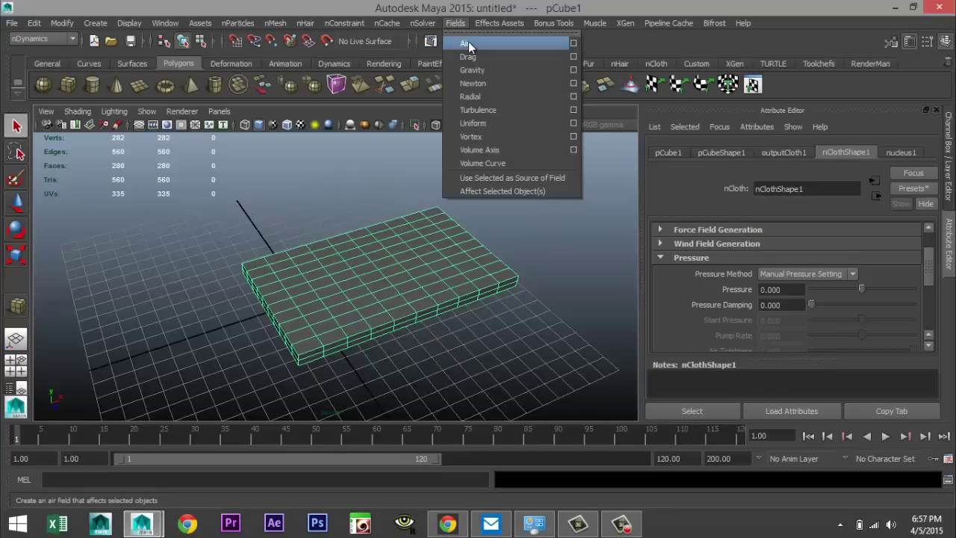
{"action": "left_click", "coordinate": [468, 43]}
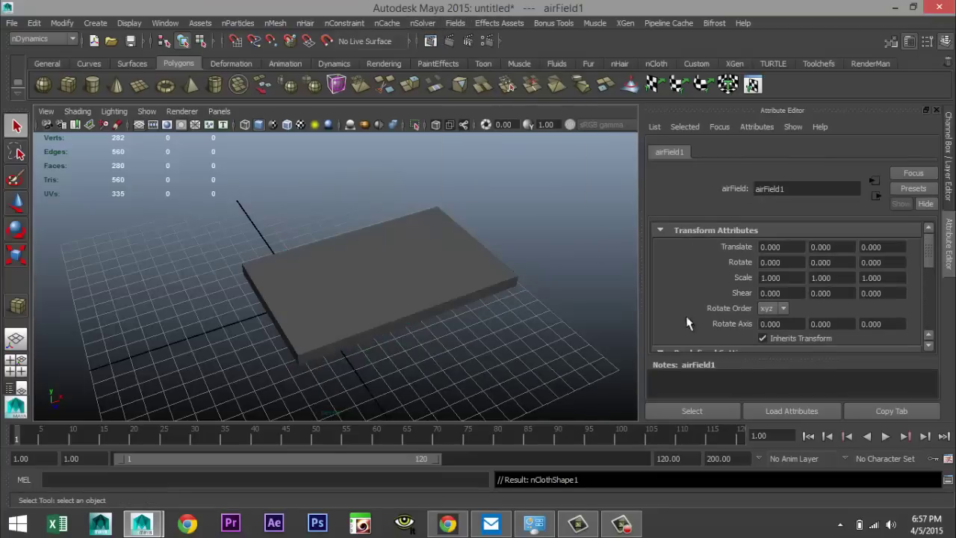
{"action": "scroll", "coordinate": [694, 314], "scroll_direction": "down", "scroll_amount": 2}
{"action": "scroll", "coordinate": [721, 298], "scroll_direction": "down", "scroll_amount": 5}
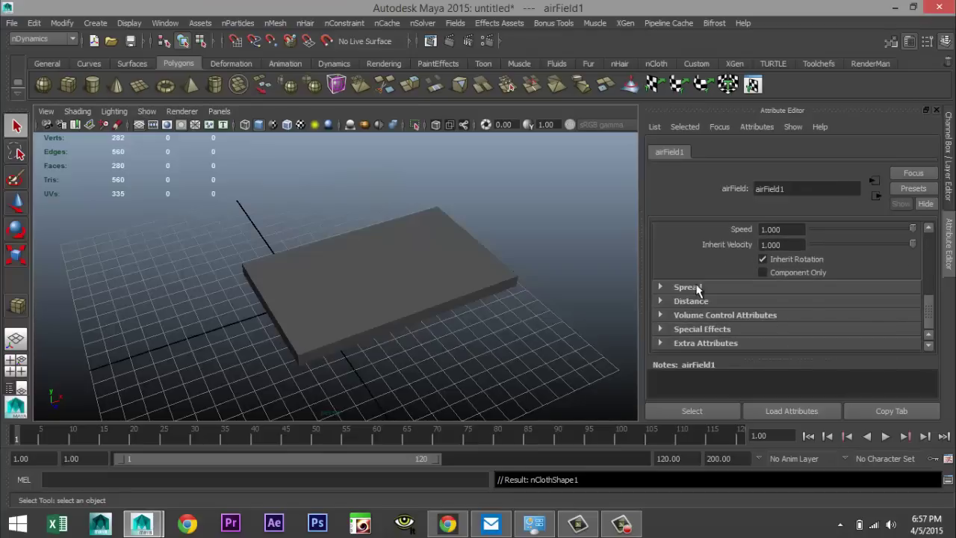
{"action": "scroll", "coordinate": [740, 313], "scroll_direction": "up", "scroll_amount": 6}
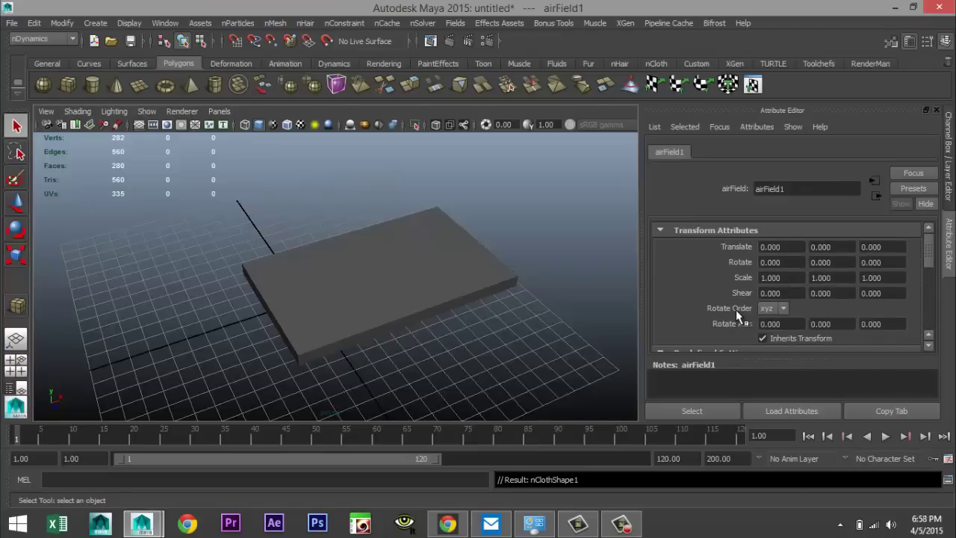
{"action": "left_click", "coordinate": [398, 256]}
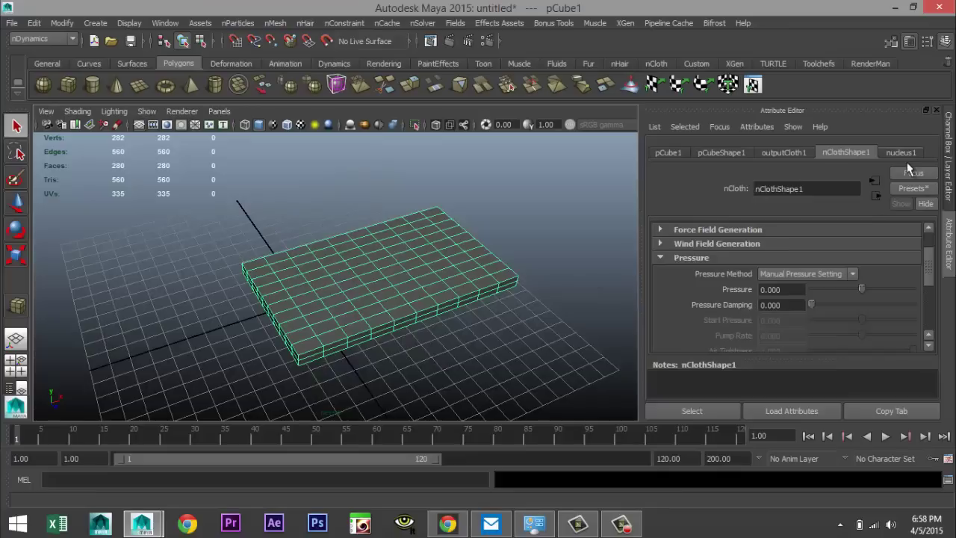
Enter 1 in nClothShape1's Pressure field.
{"action": "scroll", "coordinate": [889, 273], "scroll_direction": "up", "scroll_amount": 2}
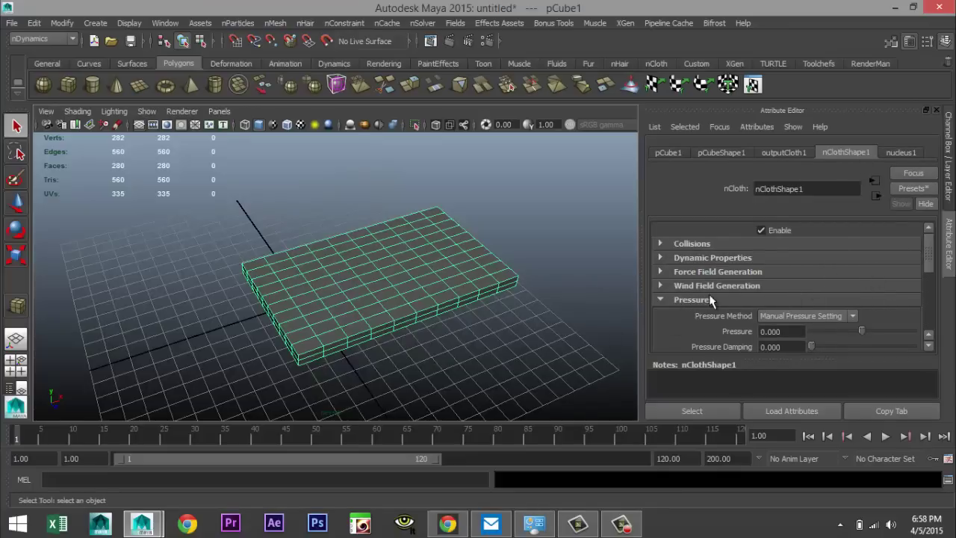
{"action": "scroll", "coordinate": [709, 298], "scroll_direction": "down", "scroll_amount": 4}
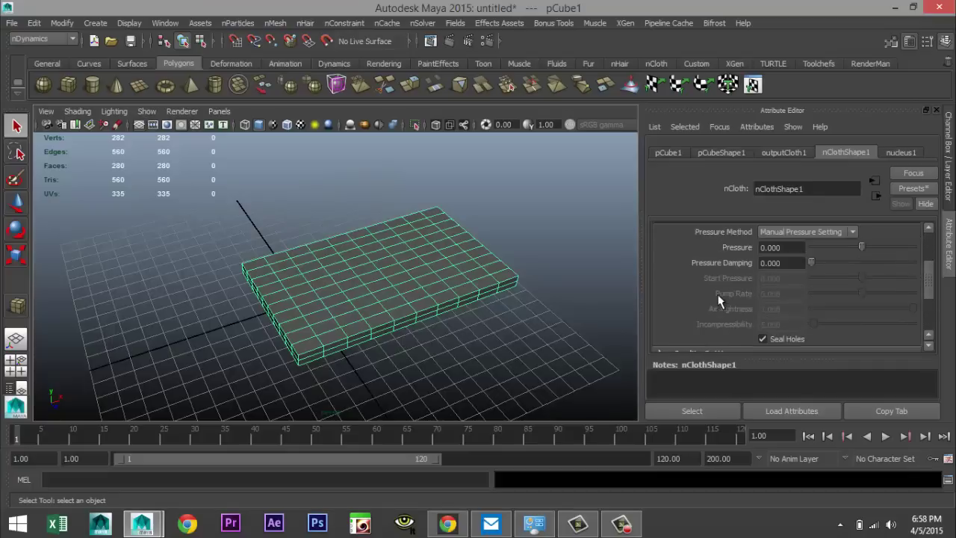
{"action": "scroll", "coordinate": [721, 306], "scroll_direction": "up", "scroll_amount": 4}
{"action": "double_click", "coordinate": [780, 333]}
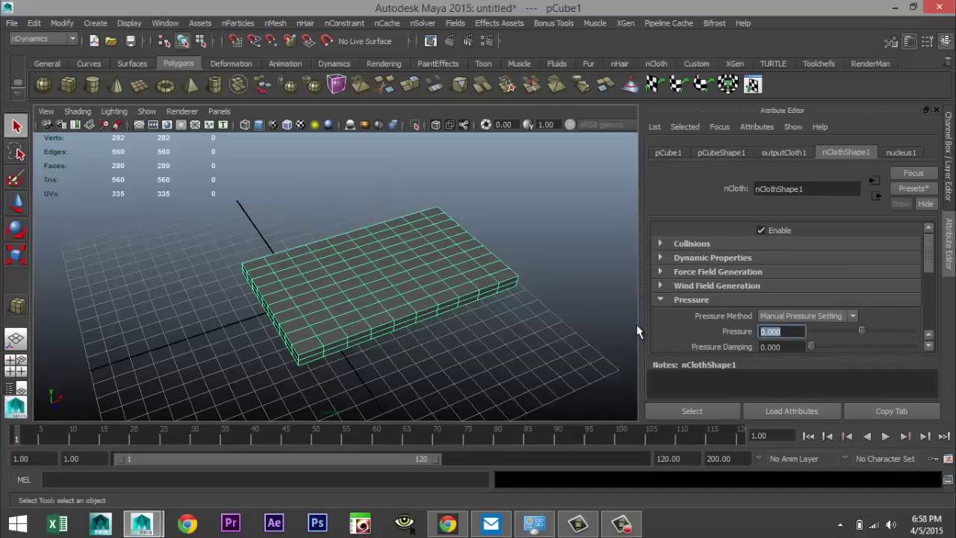
{"action": "type", "text": "1"}
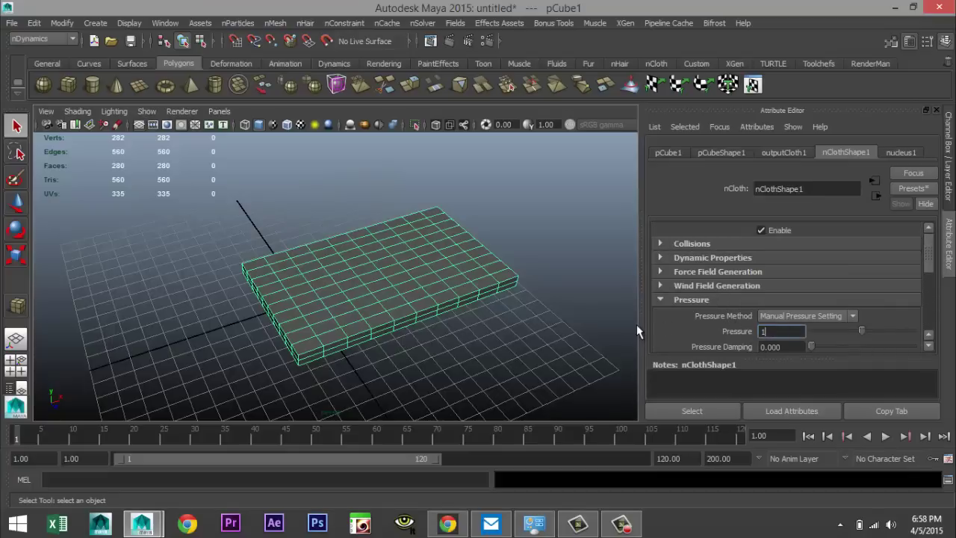
Play the cloth simulation and inspect the draped slab.
{"action": "left_click", "coordinate": [885, 438]}
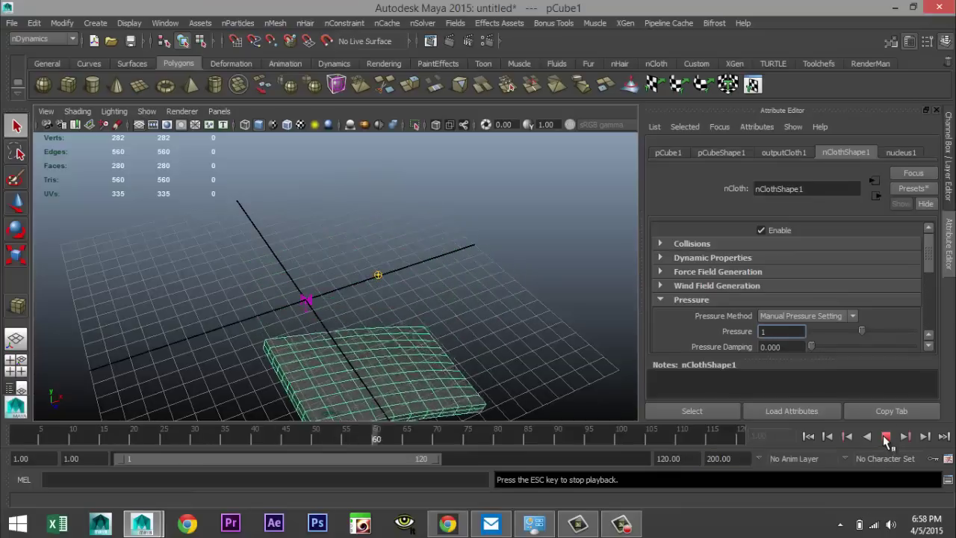
{"action": "right_click_drag", "start_coordinate": [418, 343], "coordinate": [377, 330], "text": "alt"}
{"action": "left_click_drag", "start_coordinate": [401, 338], "coordinate": [411, 303], "text": "alt"}
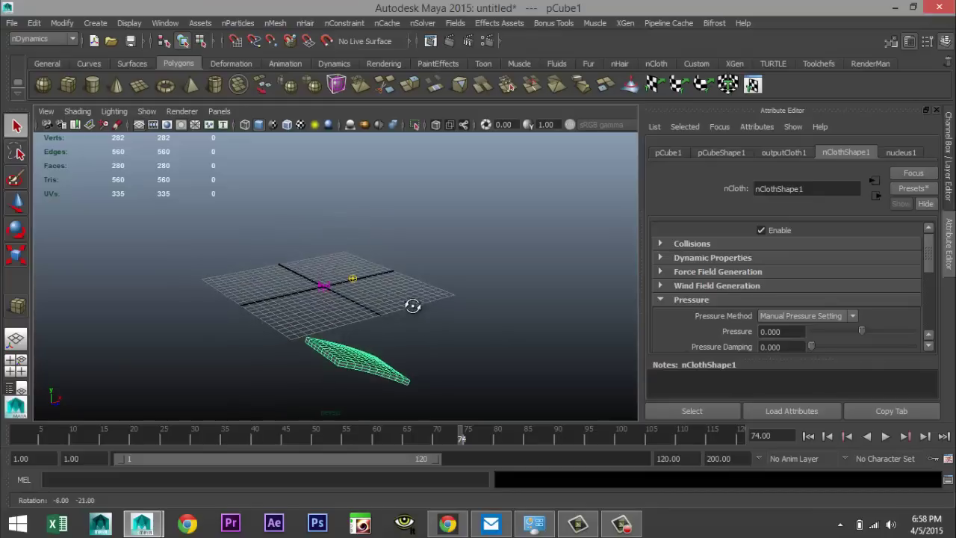
{"action": "middle_click_drag", "start_coordinate": [411, 303], "coordinate": [415, 321], "text": "alt"}
{"action": "scroll", "coordinate": [440, 344], "scroll_direction": "up", "scroll_amount": 8}
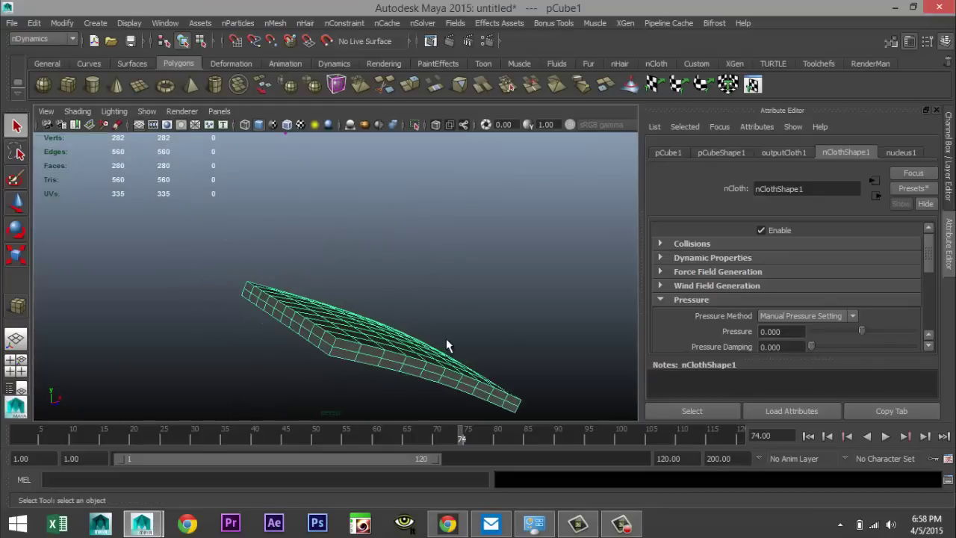
{"action": "scroll", "coordinate": [426, 316], "scroll_direction": "up", "scroll_amount": 2}
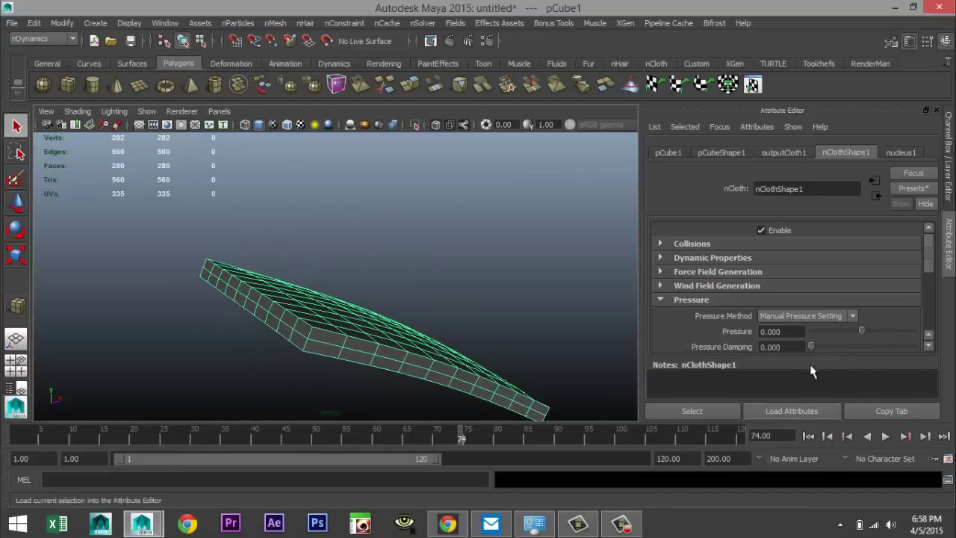
Rewind to the first frame and set nClothShape1 Pressure to 1.000.
{"action": "left_click", "coordinate": [808, 436]}
{"action": "left_click", "coordinate": [789, 332]}
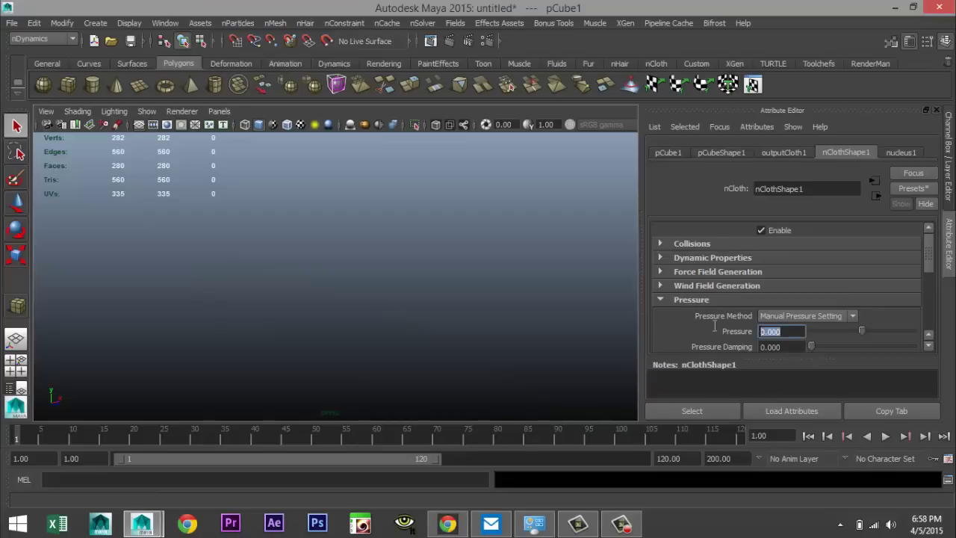
{"action": "scroll", "coordinate": [444, 313], "scroll_direction": "down", "scroll_amount": 6}
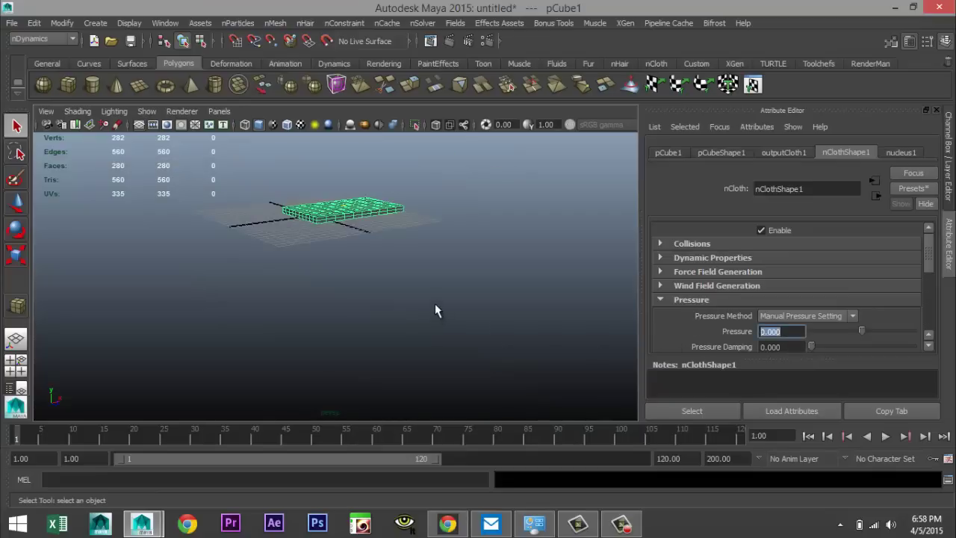
{"action": "type", "text": "1"}
{"action": "left_click", "coordinate": [793, 346]}
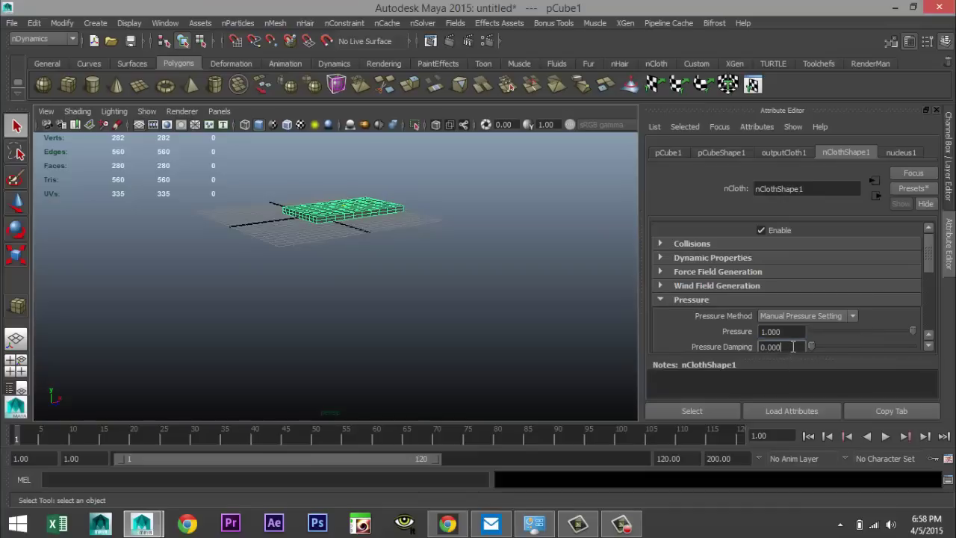
Play the simulation until the slab inflates into a puffy pillow around frame 33.
{"action": "left_click", "coordinate": [885, 436]}
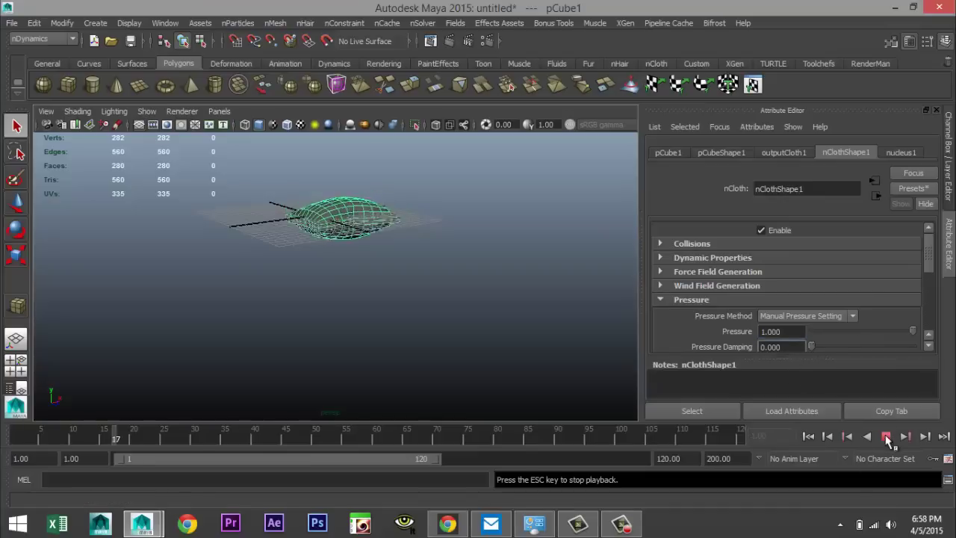
{"action": "left_click_drag", "start_coordinate": [416, 314], "coordinate": [423, 203], "text": "alt"}
{"action": "scroll", "coordinate": [425, 366], "scroll_direction": "up", "scroll_amount": 5}
{"action": "scroll", "coordinate": [410, 349], "scroll_direction": "down", "scroll_amount": 3}
{"action": "scroll", "coordinate": [410, 358], "scroll_direction": "up", "scroll_amount": 2}
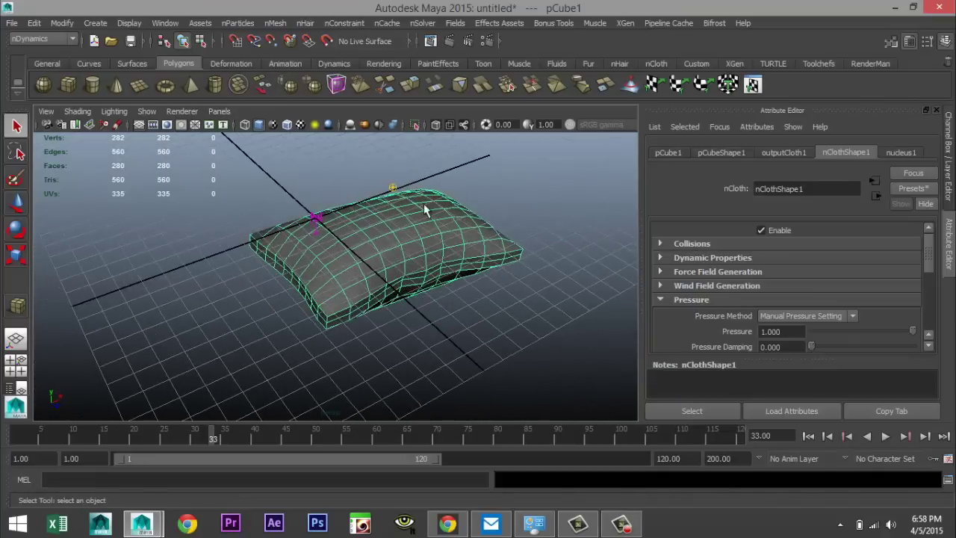
Switch to the Polygons menu set and delete the pillow's history by type.
{"action": "left_click", "coordinate": [42, 39]}
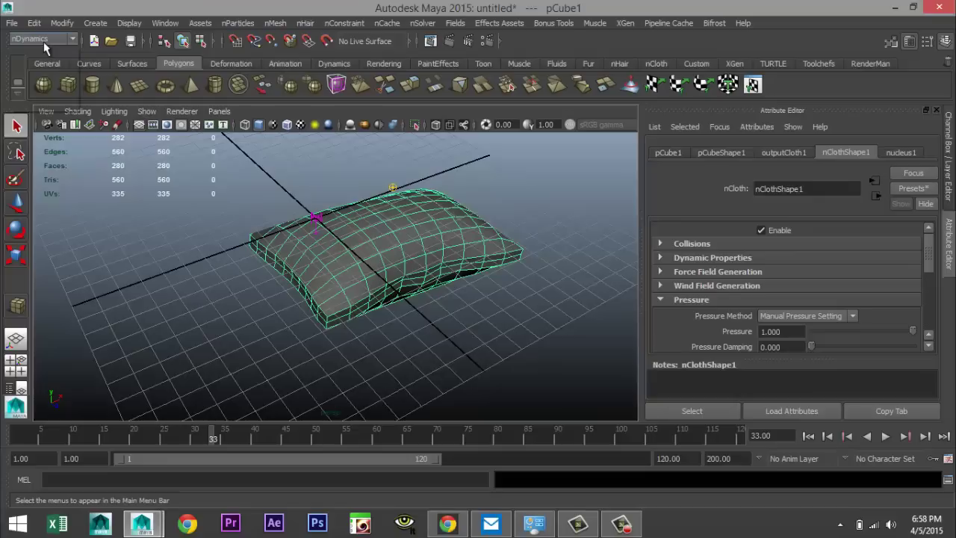
{"action": "left_click", "coordinate": [49, 61]}
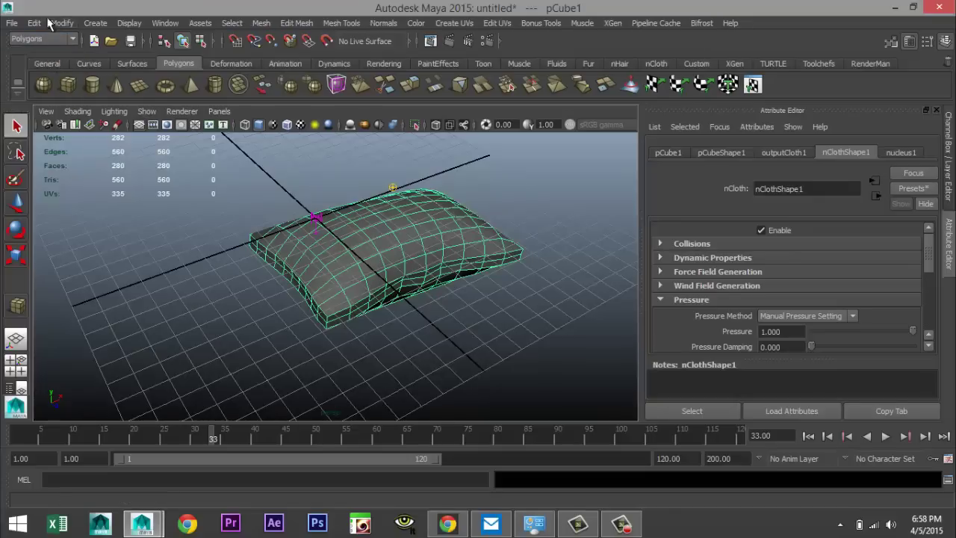
{"action": "left_click", "coordinate": [34, 24]}
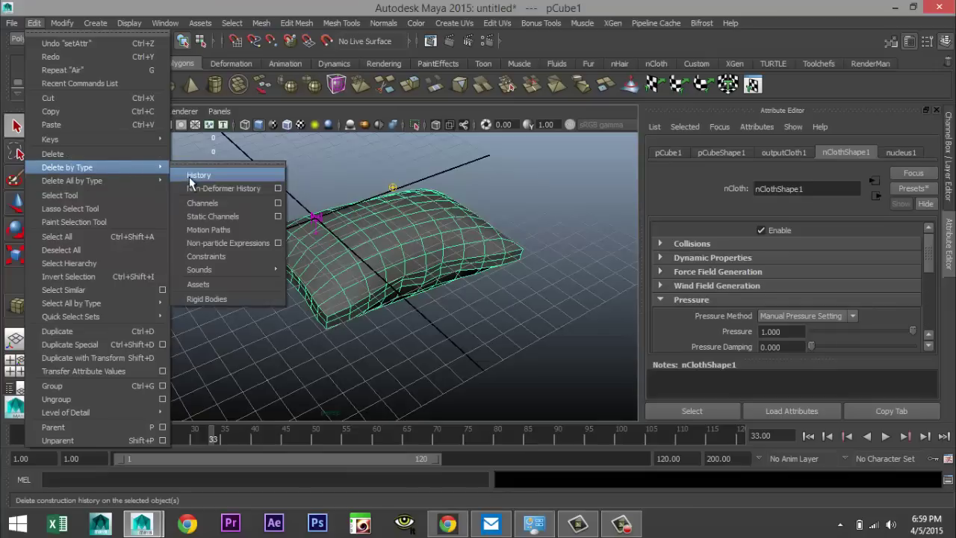
{"action": "left_click", "coordinate": [189, 172]}
Freeze the pillow's transformations and reselect it.
{"action": "left_click", "coordinate": [63, 23]}
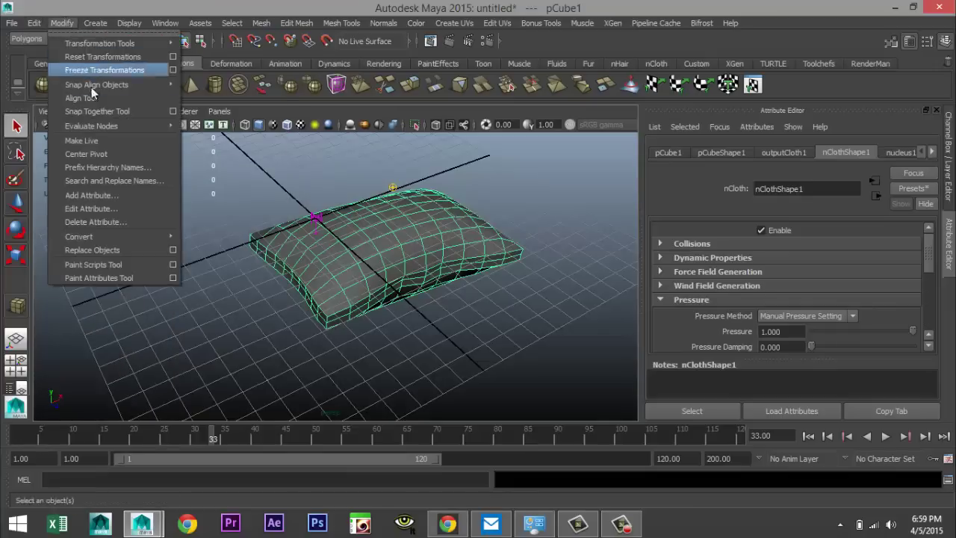
{"action": "left_click", "coordinate": [116, 72]}
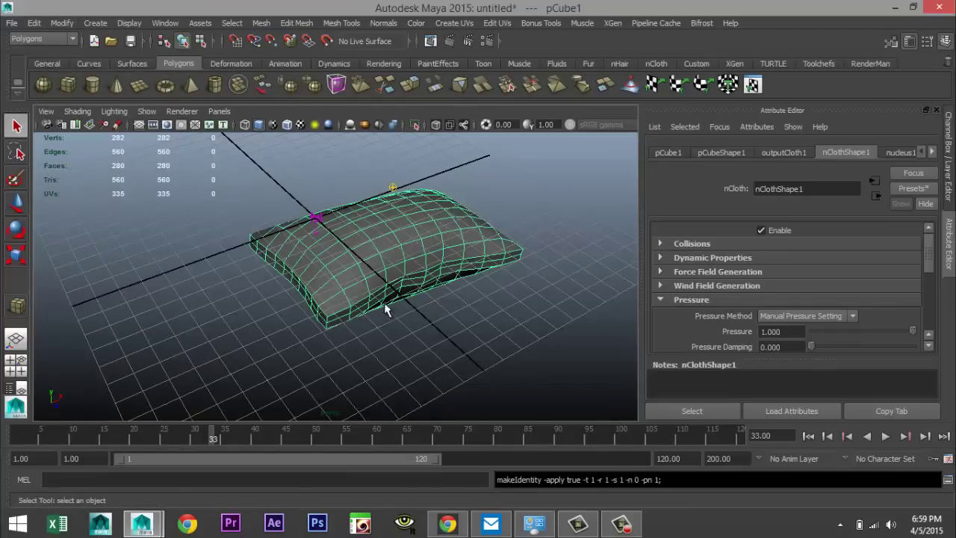
{"action": "left_click", "coordinate": [463, 343]}
{"action": "left_click", "coordinate": [418, 302]}
{"action": "scroll", "coordinate": [441, 258], "scroll_direction": "down", "scroll_amount": 3}
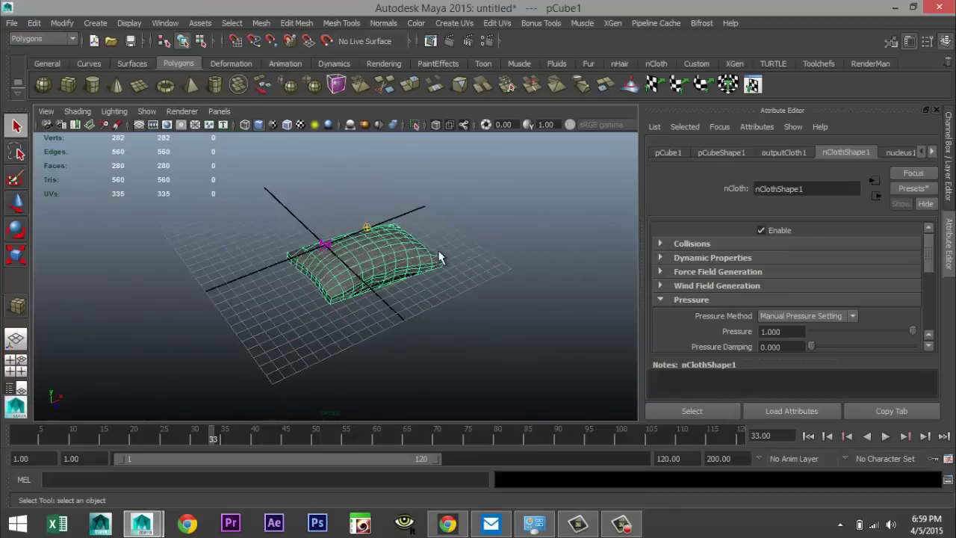
Raise the pillow above the grid and tilt it about 9 degrees.
{"action": "key", "text": "w"}
{"action": "left_click_drag", "start_coordinate": [370, 187], "coordinate": [375, 87]}
{"action": "key", "text": "e"}
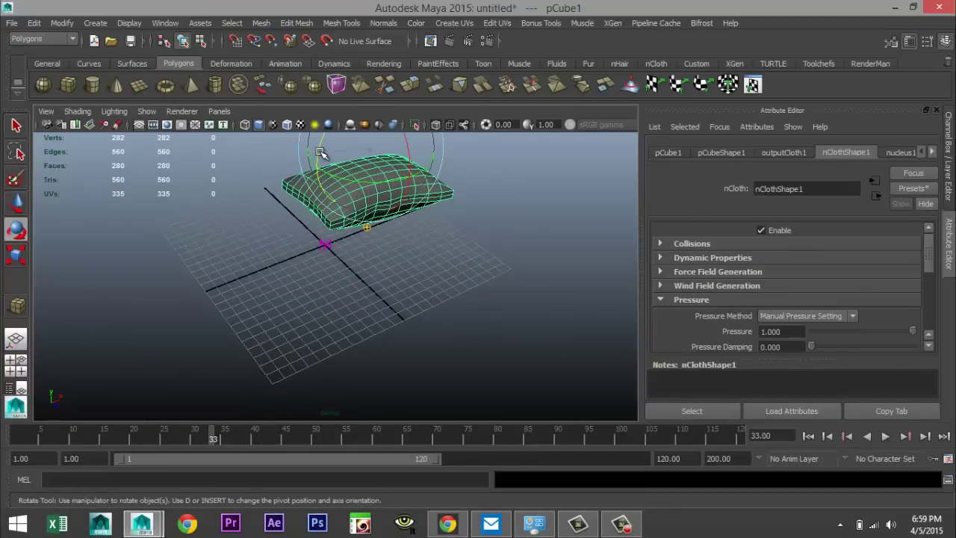
{"action": "left_click_drag", "start_coordinate": [321, 153], "coordinate": [322, 164]}
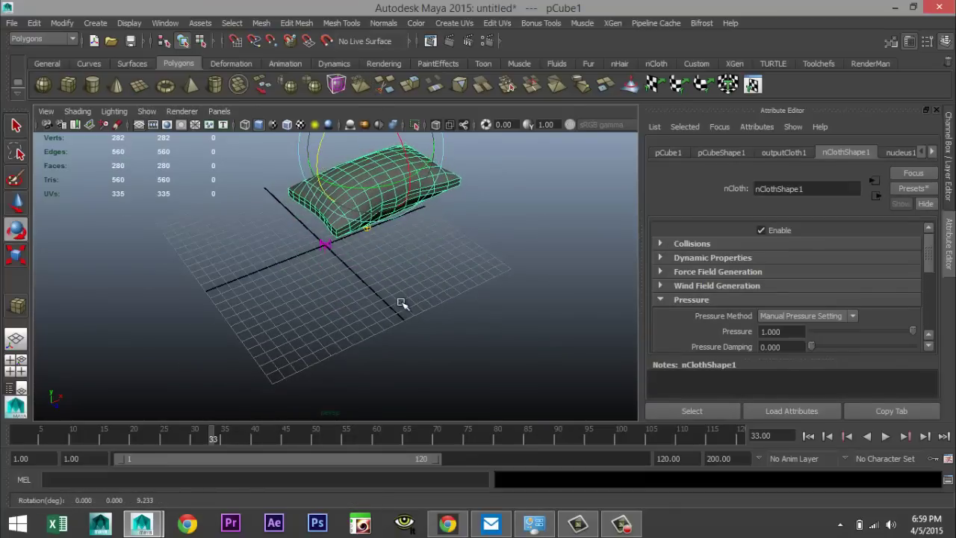
{"action": "scroll", "coordinate": [398, 301], "scroll_direction": "up", "scroll_amount": 2}
{"action": "left_click_drag", "start_coordinate": [457, 260], "coordinate": [420, 356], "text": "alt"}
Show the pillow with smooth mesh preview and enter edge mode.
{"action": "key", "text": "3"}
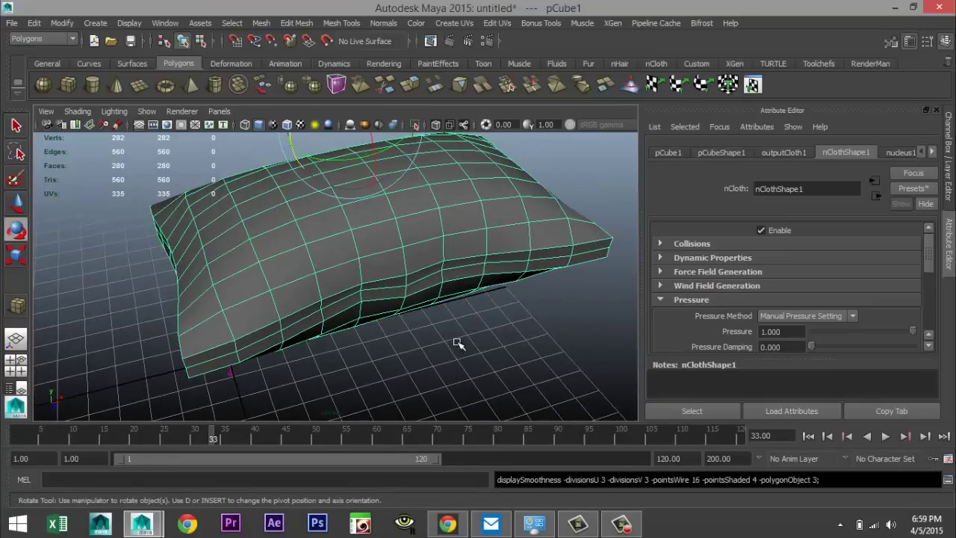
{"action": "left_click_drag", "start_coordinate": [390, 333], "coordinate": [393, 256], "text": "alt"}
{"action": "scroll", "coordinate": [401, 329], "scroll_direction": "up", "scroll_amount": 3}
{"action": "right_click_drag", "start_coordinate": [386, 253], "coordinate": [384, 187]}
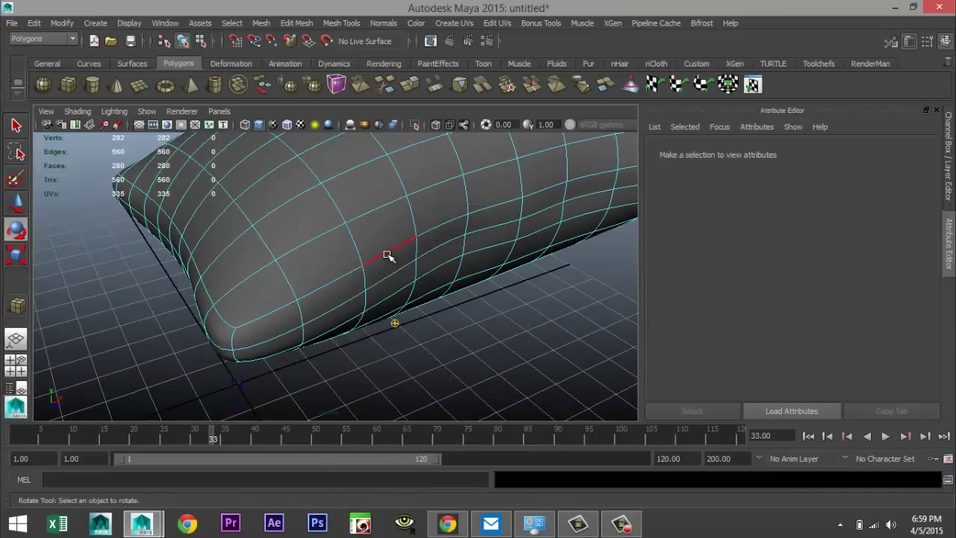
Select a first edge loop along the pillow's side seam in smoothed view.
{"action": "left_click", "coordinate": [391, 266]}
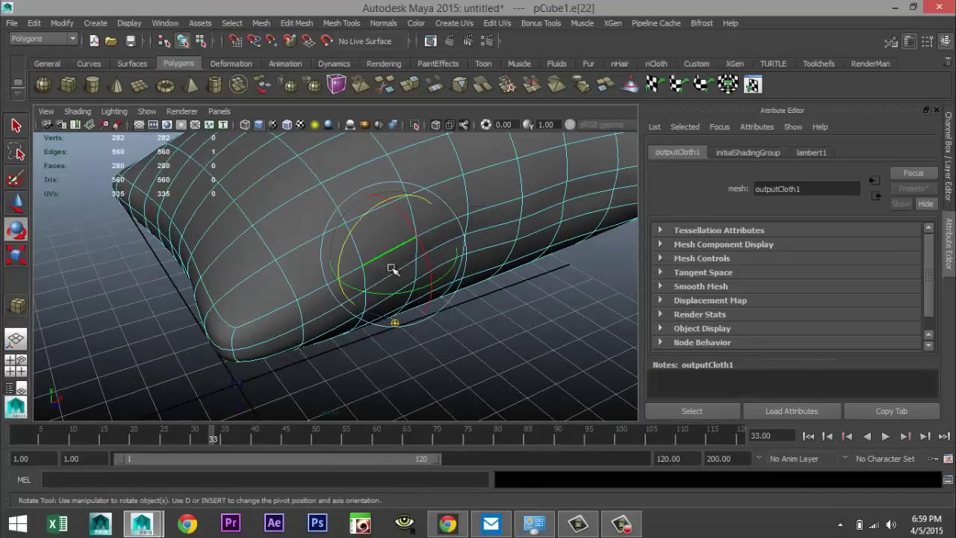
{"action": "left_click", "coordinate": [489, 252], "text": "shift"}
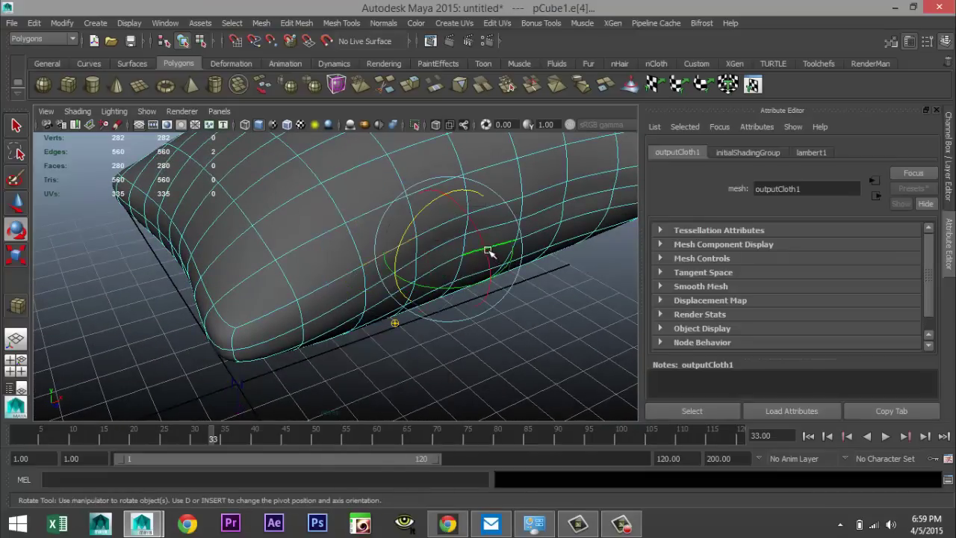
{"action": "double_click", "coordinate": [347, 273], "text": "shift"}
{"action": "scroll", "coordinate": [348, 274], "scroll_direction": "down", "scroll_amount": 5}
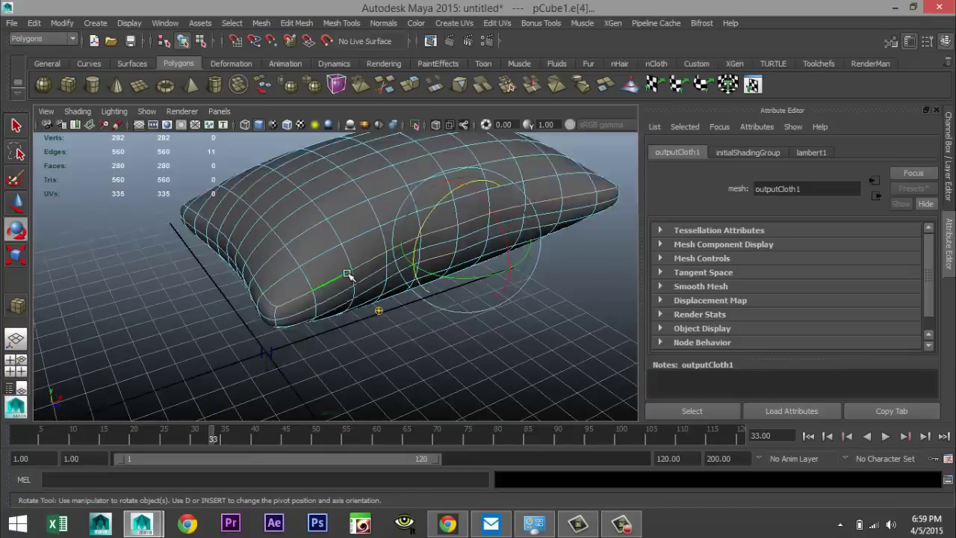
{"action": "left_click_drag", "start_coordinate": [281, 314], "coordinate": [309, 314], "text": "alt"}
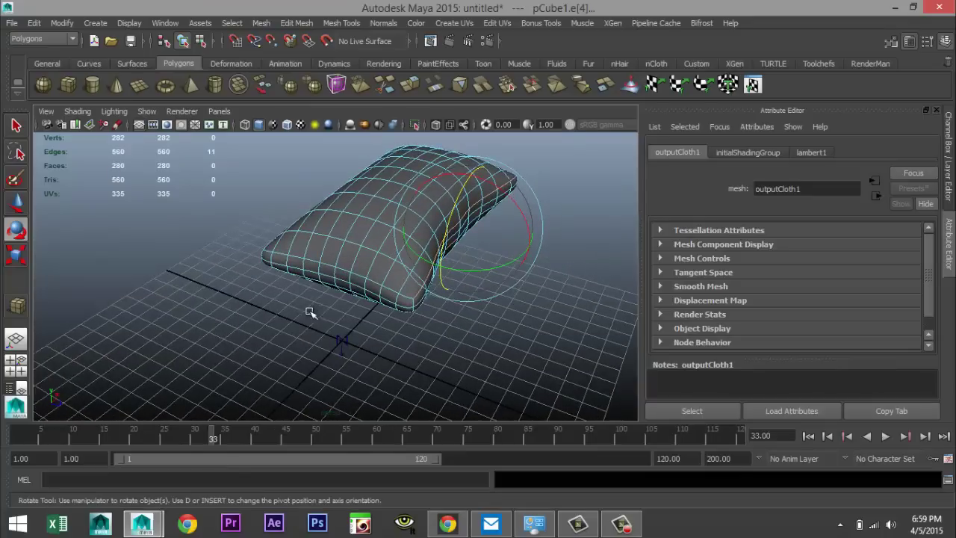
Reselect the whole pillow and return it to blocky base-mesh display.
{"action": "right_click_drag", "start_coordinate": [347, 237], "coordinate": [389, 203]}
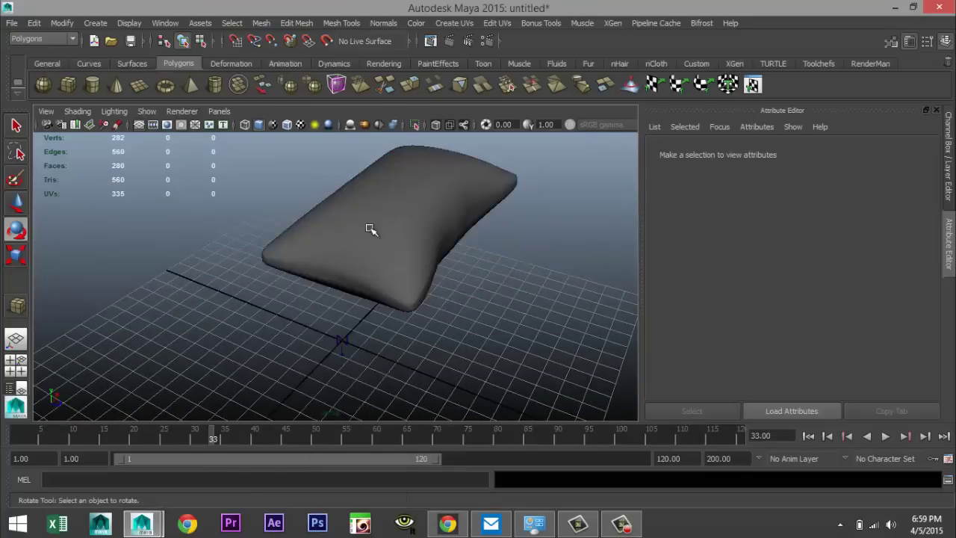
{"action": "left_click", "coordinate": [367, 229]}
{"action": "key", "text": "1"}
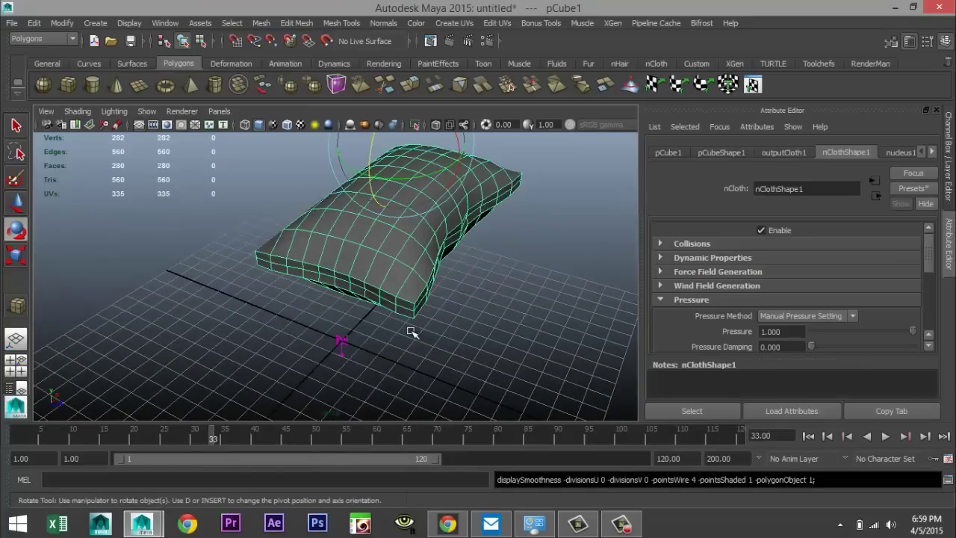
{"action": "scroll", "coordinate": [410, 332], "scroll_direction": "up", "scroll_amount": 5}
{"action": "left_click_drag", "start_coordinate": [311, 326], "coordinate": [333, 318], "text": "alt"}
{"action": "middle_click_drag", "start_coordinate": [333, 318], "coordinate": [290, 332], "text": "alt"}
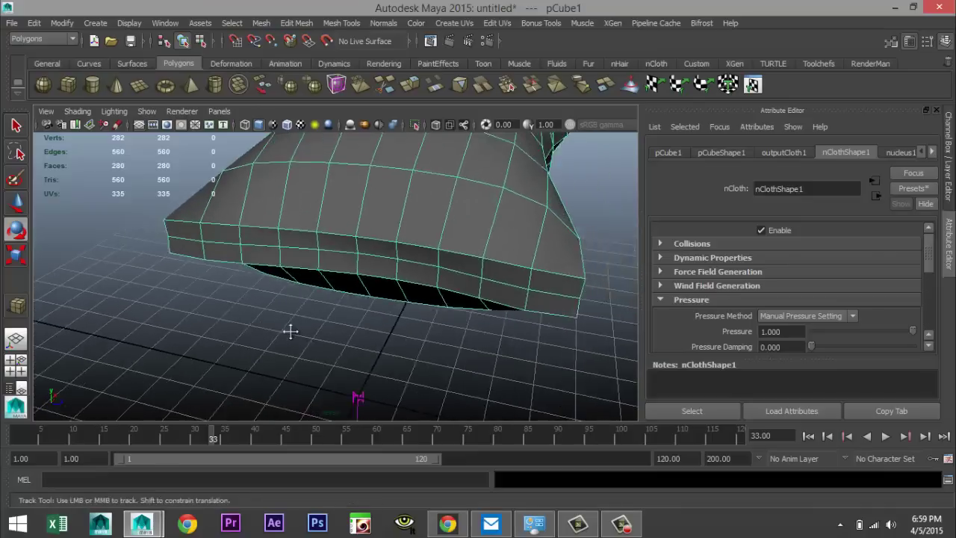
{"action": "left_click_drag", "start_coordinate": [290, 331], "coordinate": [362, 292], "text": "alt"}
In edge mode, select edge loops around the base mesh's side.
{"action": "right_click_drag", "start_coordinate": [380, 265], "coordinate": [377, 193]}
{"action": "left_click", "coordinate": [384, 262]}
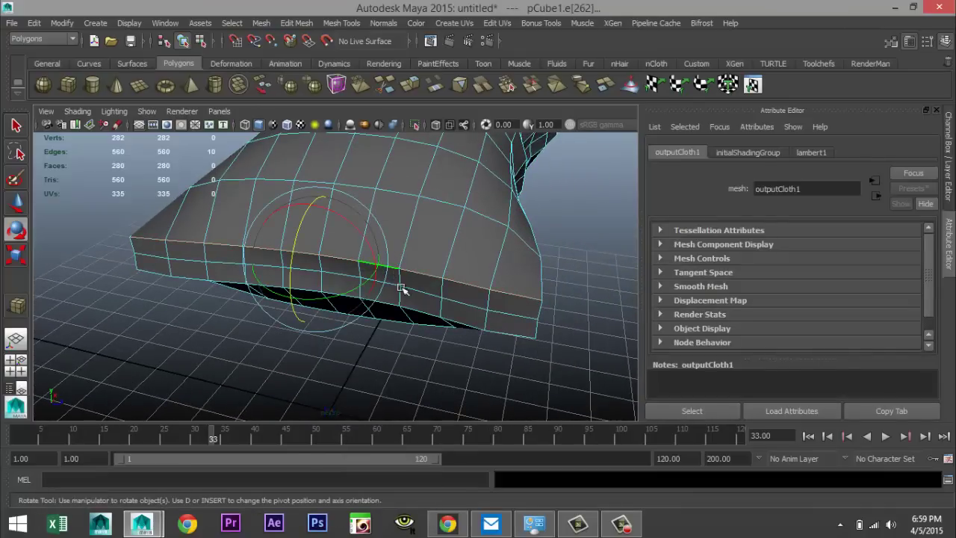
{"action": "left_click_drag", "start_coordinate": [480, 347], "coordinate": [405, 337], "text": "alt"}
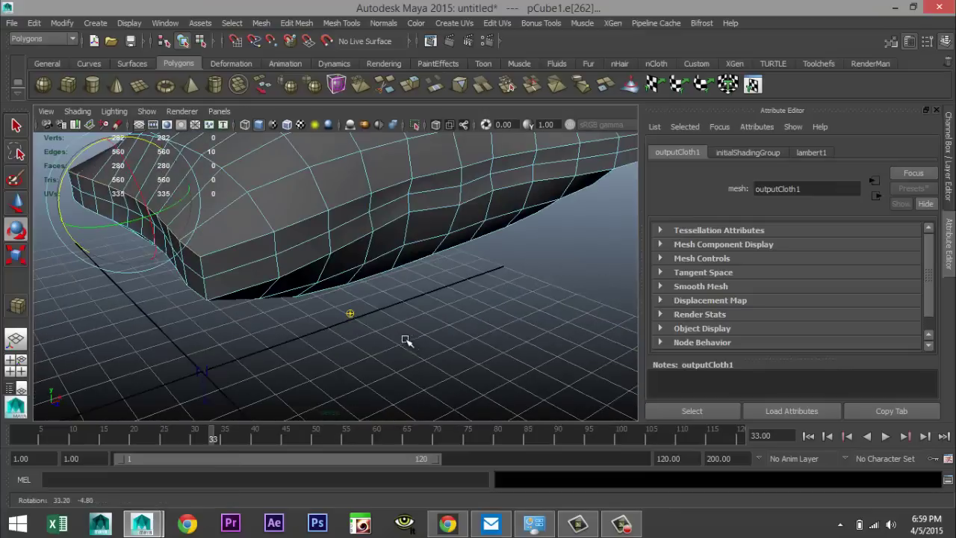
{"action": "double_click", "coordinate": [260, 238]}
{"action": "left_click_drag", "start_coordinate": [503, 326], "coordinate": [284, 309], "text": "alt"}
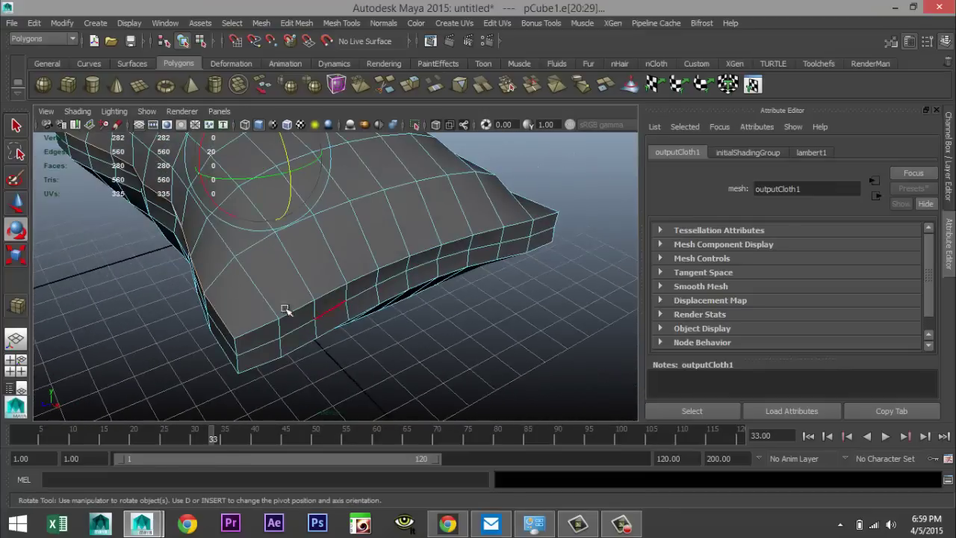
{"action": "double_click", "coordinate": [267, 326], "text": "shift"}
{"action": "left_click_drag", "start_coordinate": [523, 339], "coordinate": [418, 298], "text": "alt"}
{"action": "key", "text": "f"}
Add further side edge loops until 80 seam edges are selected.
{"action": "scroll", "coordinate": [418, 298], "scroll_direction": "up", "scroll_amount": 3}
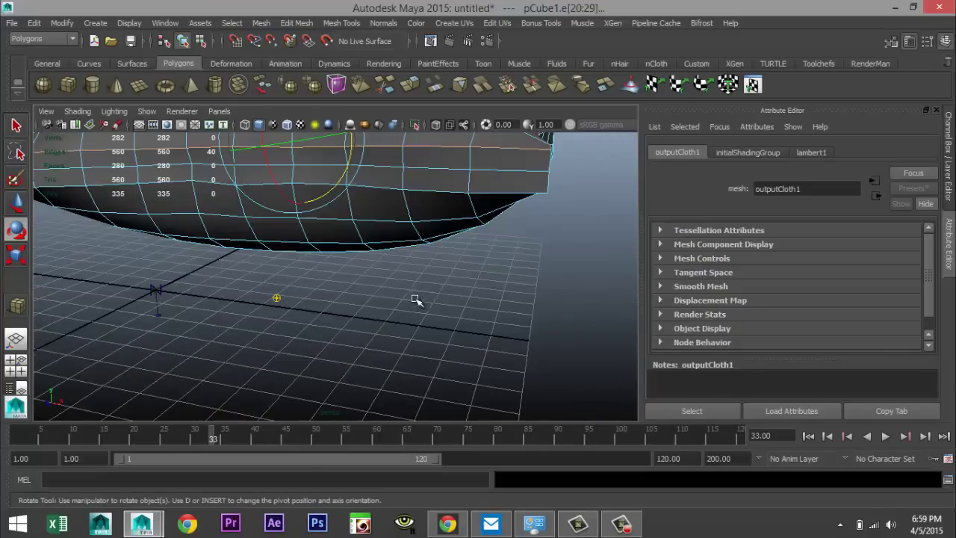
{"action": "left_click", "coordinate": [497, 193], "text": "shift"}
{"action": "left_click_drag", "start_coordinate": [553, 264], "coordinate": [386, 247], "text": "alt"}
{"action": "left_click_drag", "start_coordinate": [346, 221], "coordinate": [346, 287], "text": "alt"}
{"action": "left_click", "coordinate": [234, 264], "text": "shift"}
{"action": "left_click_drag", "start_coordinate": [481, 277], "coordinate": [503, 367], "text": "alt"}
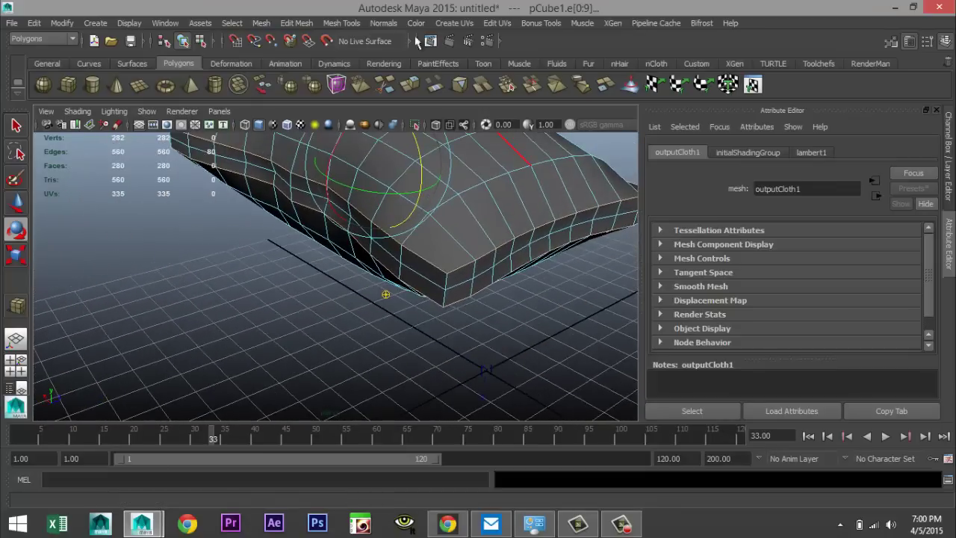
Apply Edit Mesh > Bevel to the selected seam edges, creating polyBevel1, and zoom in on the corner.
{"action": "left_click", "coordinate": [295, 23]}
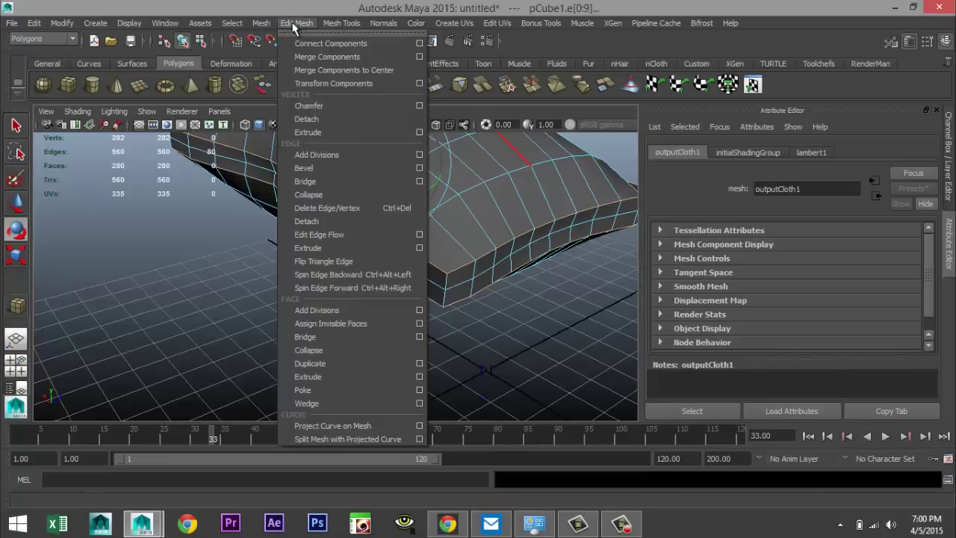
{"action": "left_click", "coordinate": [316, 167]}
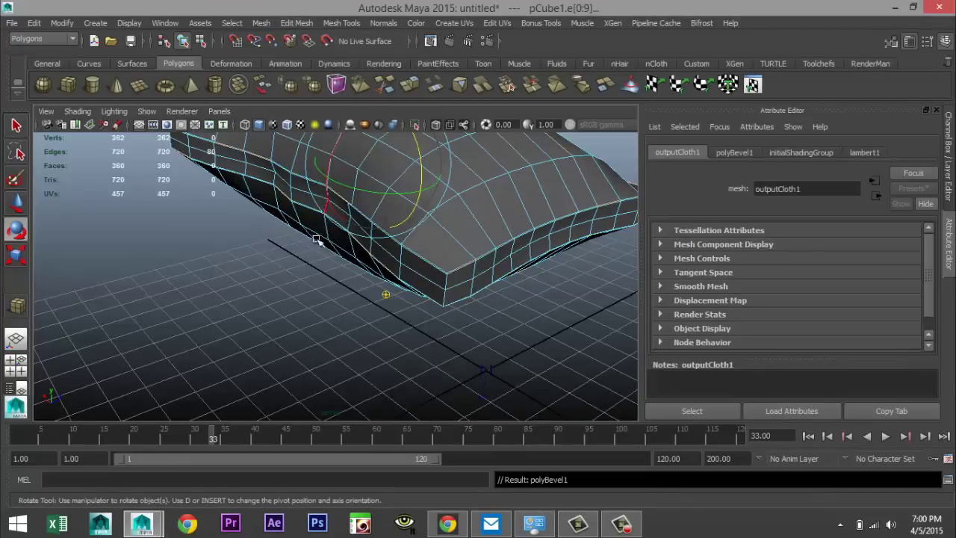
{"action": "scroll", "coordinate": [316, 271], "scroll_direction": "up", "scroll_amount": 5}
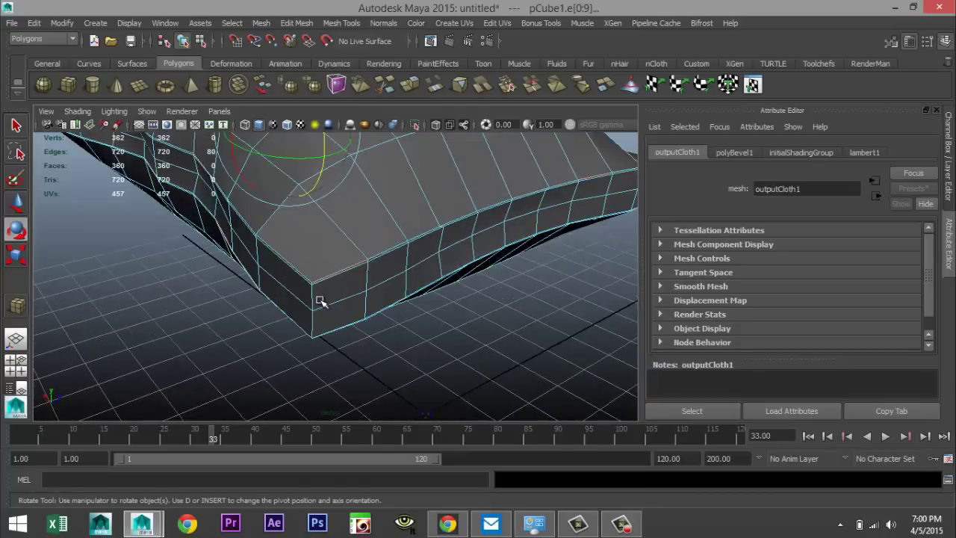
{"action": "scroll", "coordinate": [320, 300], "scroll_direction": "up", "scroll_amount": 5}
{"action": "scroll", "coordinate": [322, 300], "scroll_direction": "down", "scroll_amount": 5}
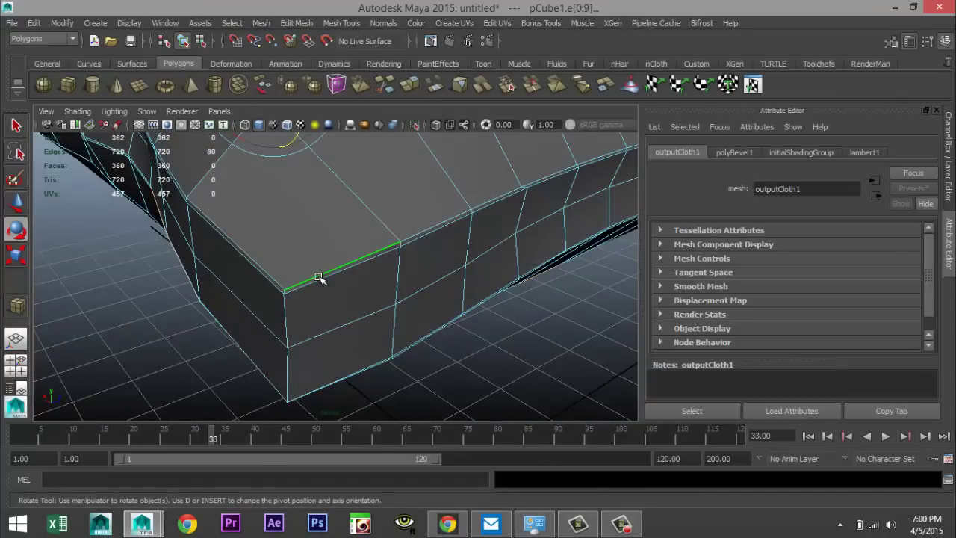
Switch to face mode and select the upper thin bevel face loop along the top seam.
{"action": "right_click_drag", "start_coordinate": [319, 278], "coordinate": [366, 233]}
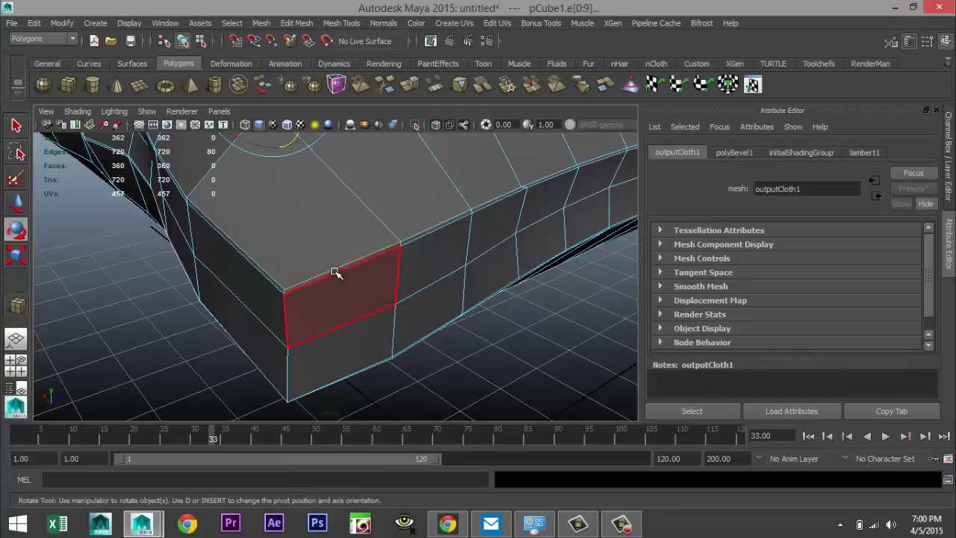
{"action": "key", "text": "ctrl+F11"}
{"action": "left_click", "coordinate": [448, 384]}
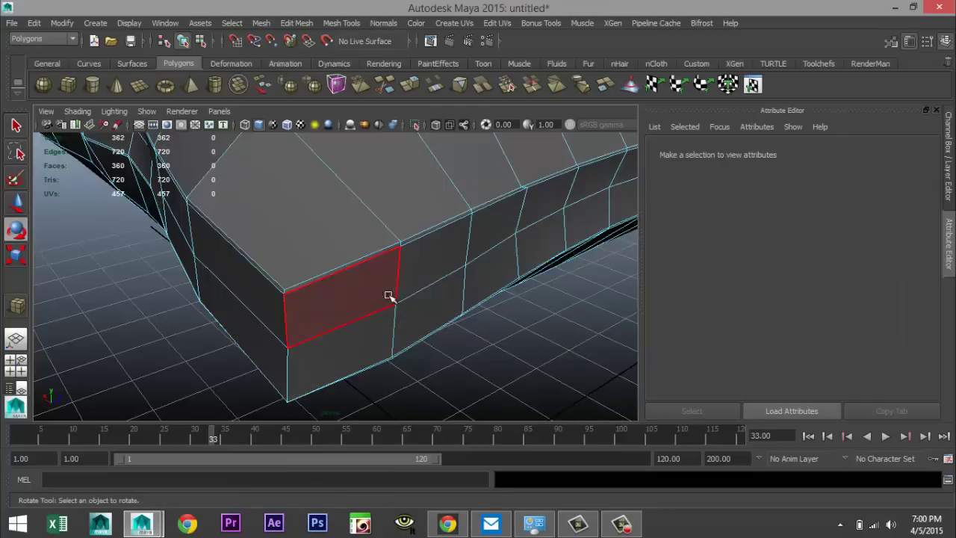
{"action": "left_click", "coordinate": [372, 256]}
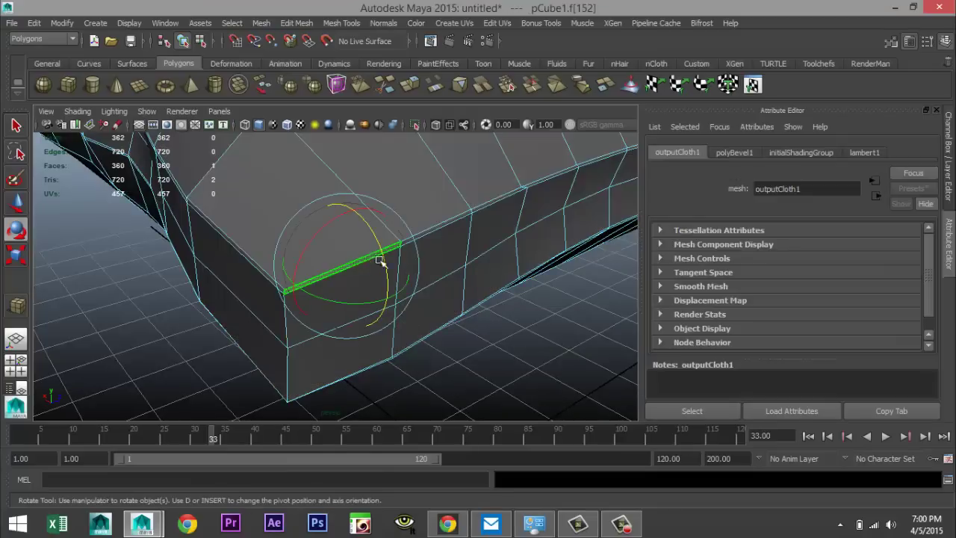
{"action": "double_click", "coordinate": [422, 236], "text": "shift"}
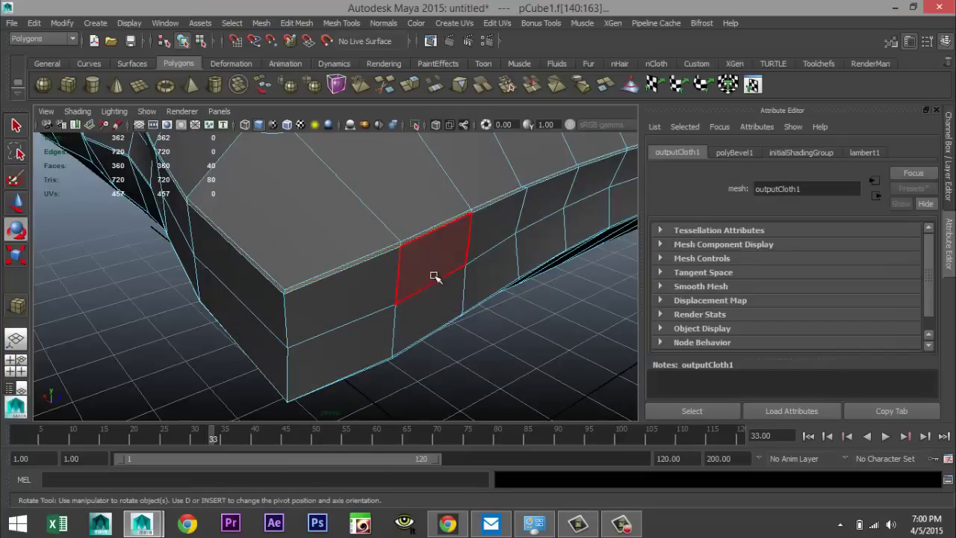
Add the lower bevel face loop so 80 seam faces are selected.
{"action": "scroll", "coordinate": [453, 298], "scroll_direction": "down", "scroll_amount": 5}
{"action": "left_click_drag", "start_coordinate": [480, 337], "coordinate": [306, 335], "text": "alt"}
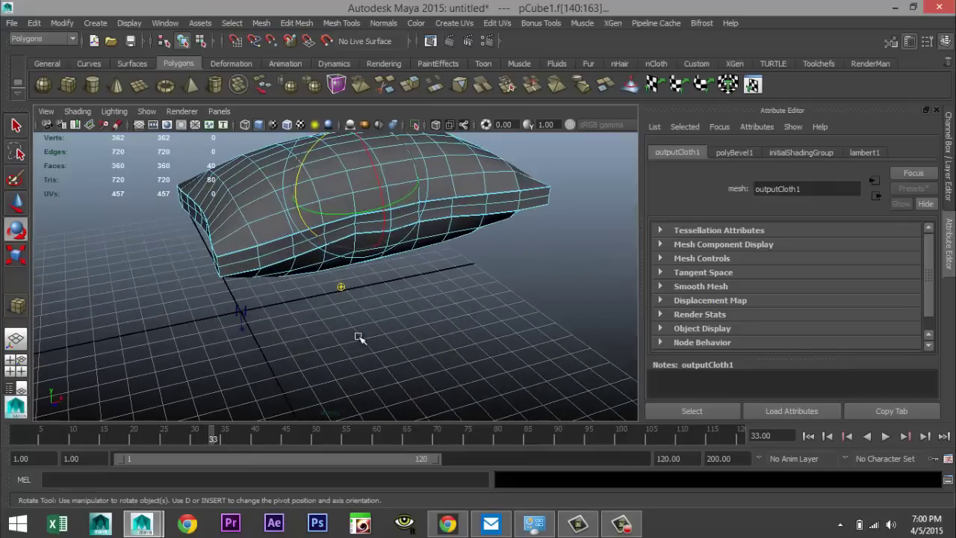
{"action": "scroll", "coordinate": [411, 299], "scroll_direction": "up", "scroll_amount": 4}
{"action": "scroll", "coordinate": [368, 373], "scroll_direction": "up", "scroll_amount": 4}
{"action": "scroll", "coordinate": [368, 373], "scroll_direction": "up", "scroll_amount": 5}
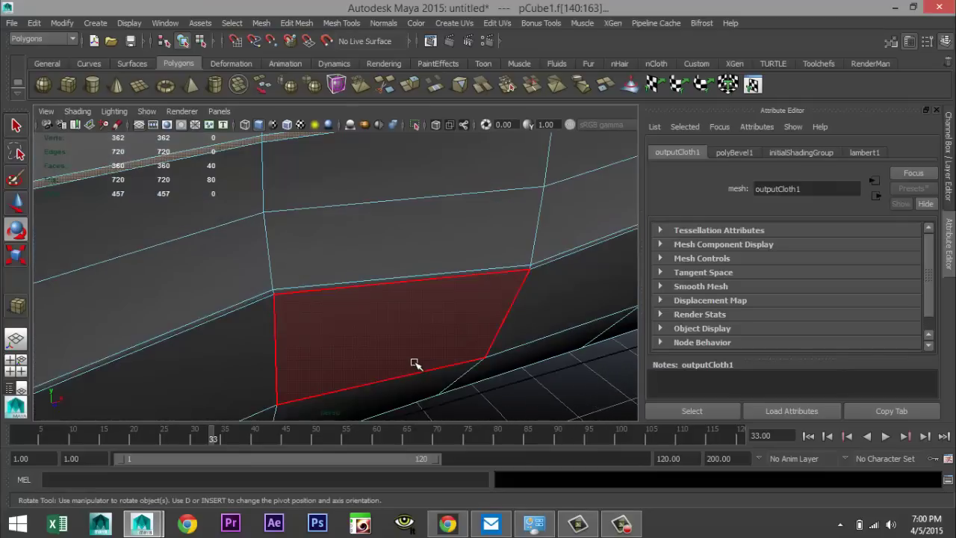
{"action": "left_click_drag", "start_coordinate": [466, 389], "coordinate": [401, 291], "text": "alt"}
{"action": "scroll", "coordinate": [394, 380], "scroll_direction": "up", "scroll_amount": 8}
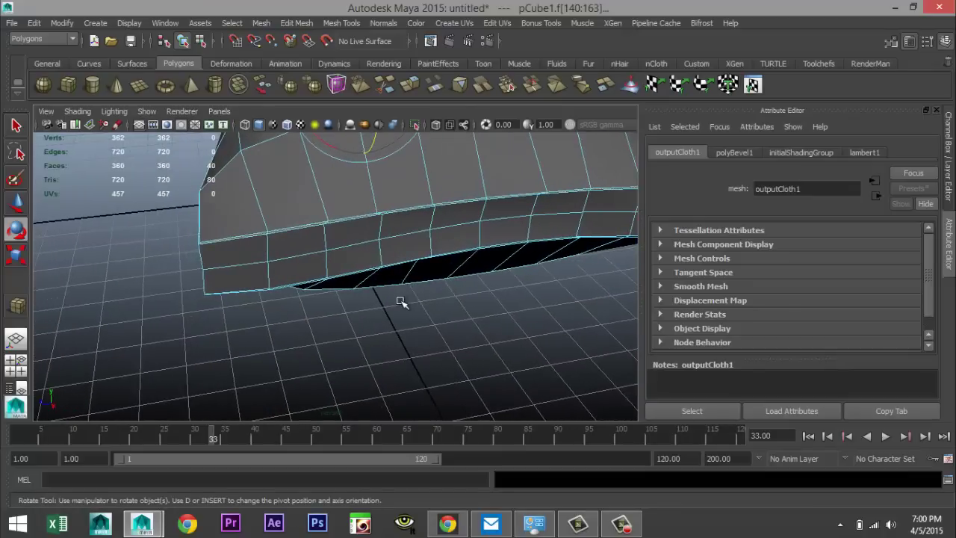
{"action": "scroll", "coordinate": [359, 297], "scroll_direction": "up", "scroll_amount": 4}
{"action": "left_click", "coordinate": [340, 276], "text": "shift"}
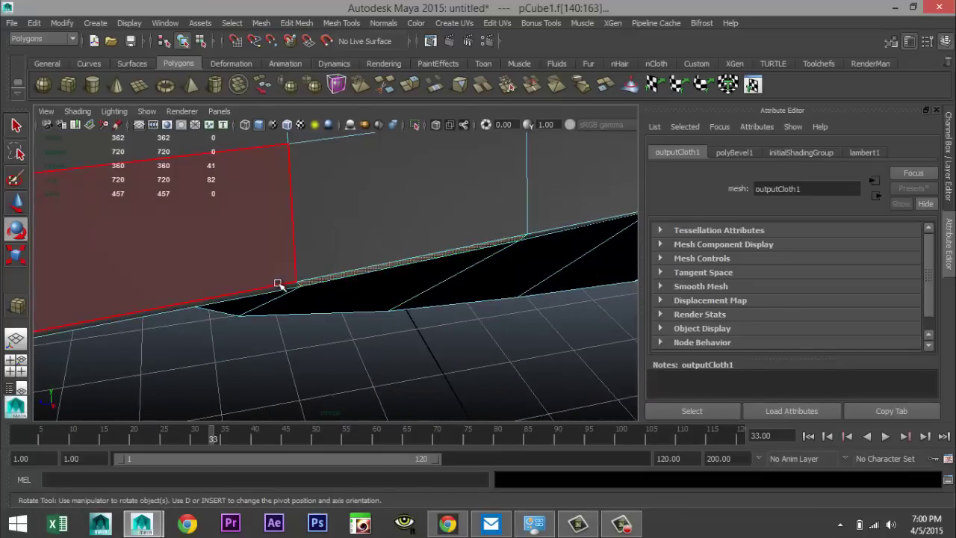
{"action": "left_click", "coordinate": [282, 287], "text": "shift"}
Frame the cushion and tumble to check the selected seam band from below and the sides.
{"action": "key", "text": "f"}
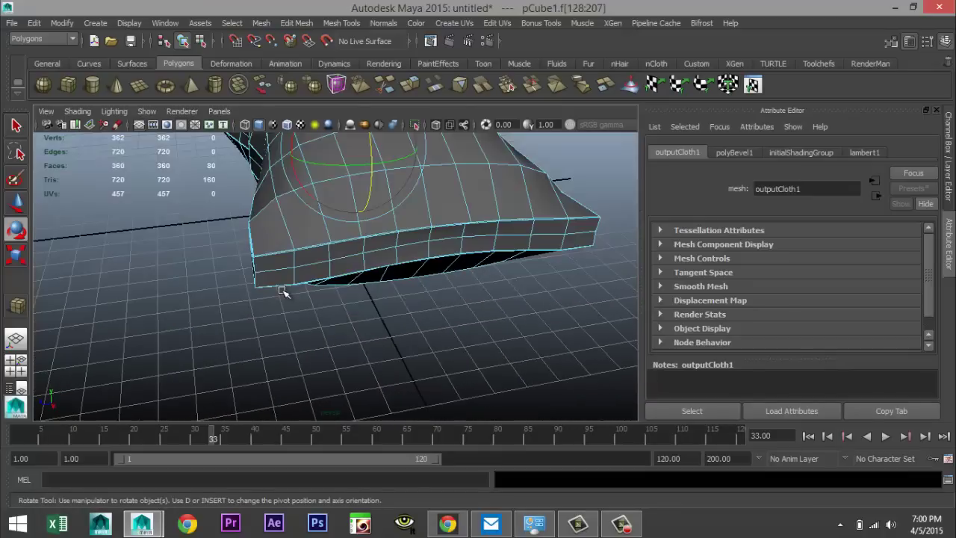
{"action": "scroll", "coordinate": [214, 310], "scroll_direction": "up", "scroll_amount": 5}
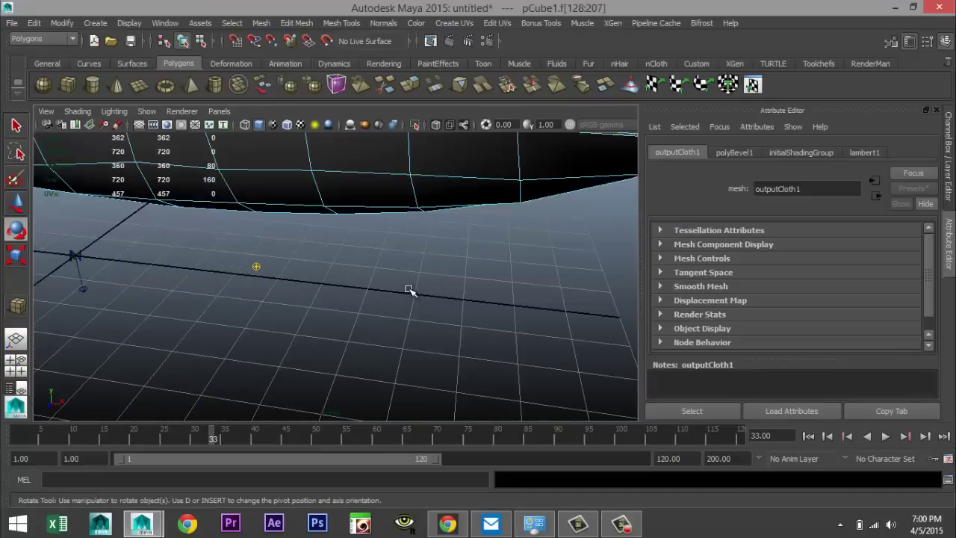
{"action": "left_click_drag", "start_coordinate": [376, 381], "coordinate": [398, 366], "text": "alt"}
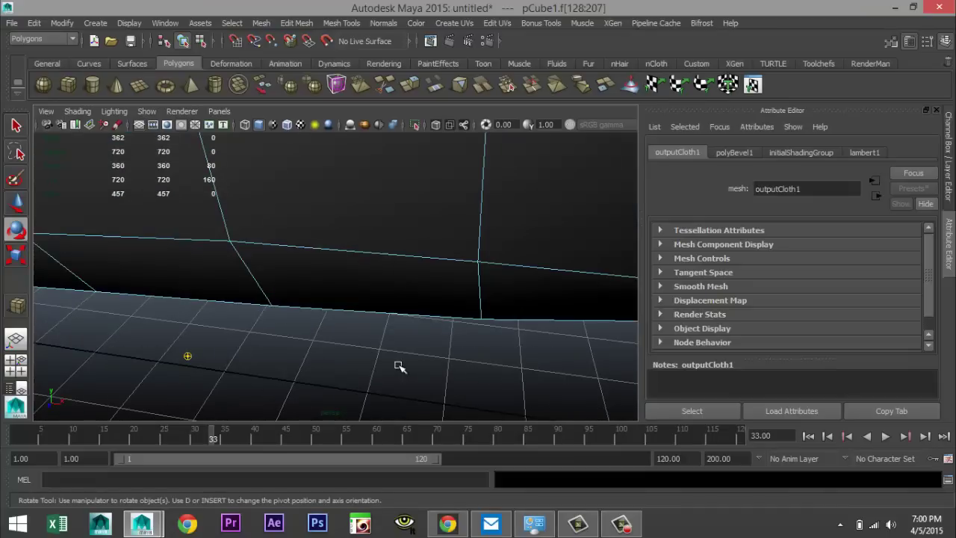
{"action": "left_click_drag", "start_coordinate": [399, 331], "coordinate": [399, 422], "text": "alt"}
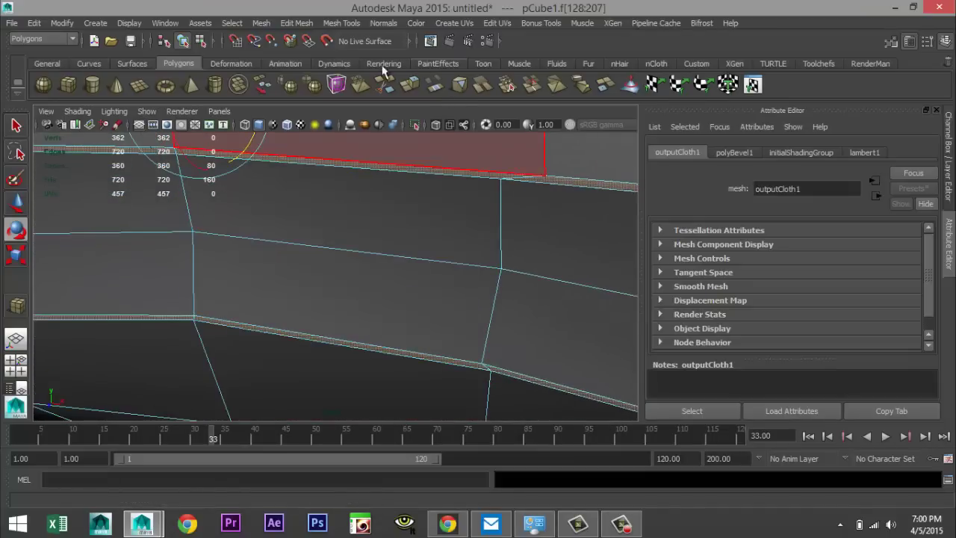
Extrude the selected seam faces with an initial Thickness of 0.25.
{"action": "left_click", "coordinate": [297, 24]}
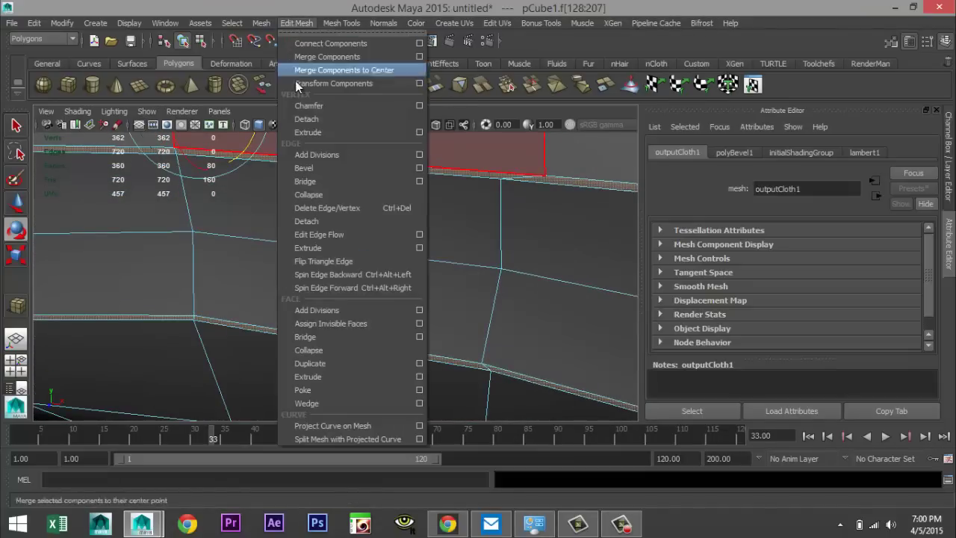
{"action": "left_click", "coordinate": [329, 377]}
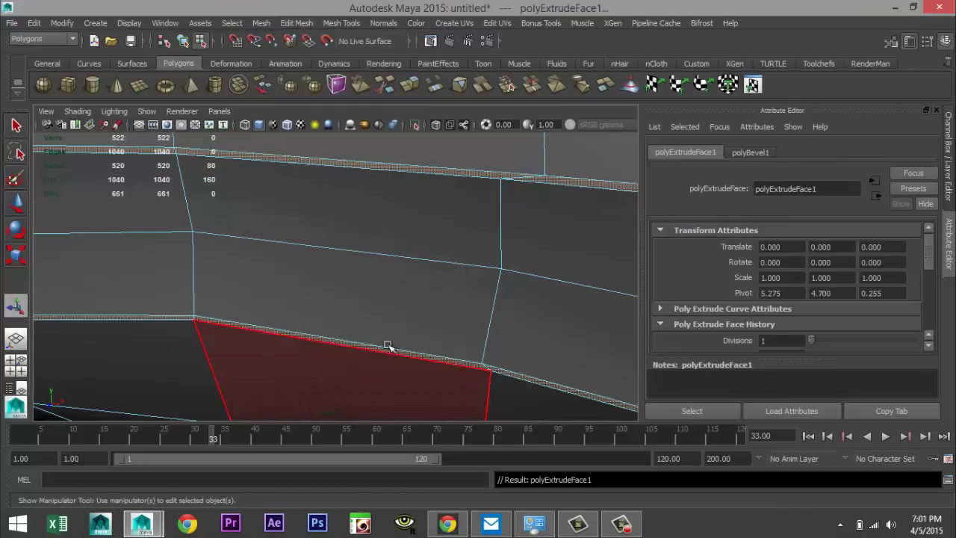
{"action": "left_click_drag", "start_coordinate": [330, 380], "coordinate": [306, 321], "text": "alt"}
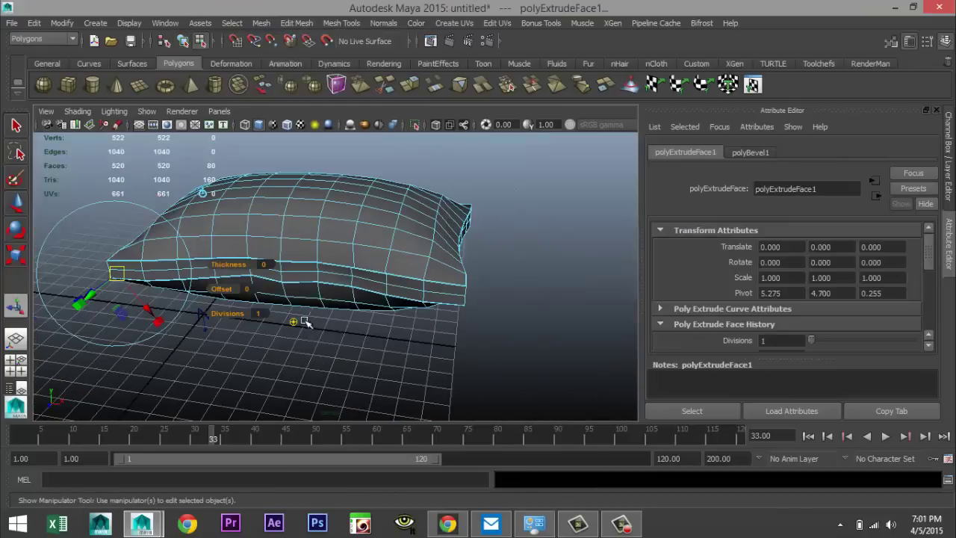
{"action": "left_click", "coordinate": [267, 265]}
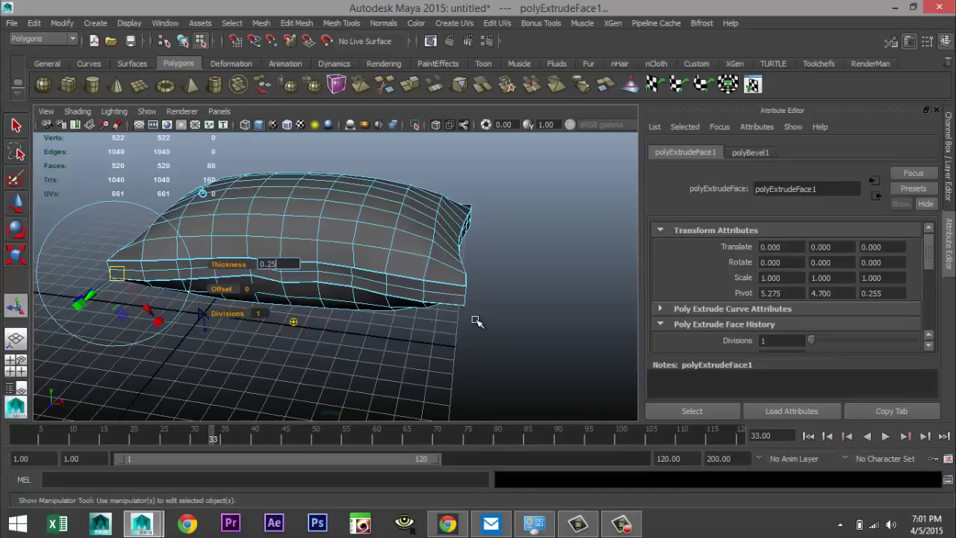
{"action": "type", "text": "0.25"}
{"action": "key", "text": "Return"}
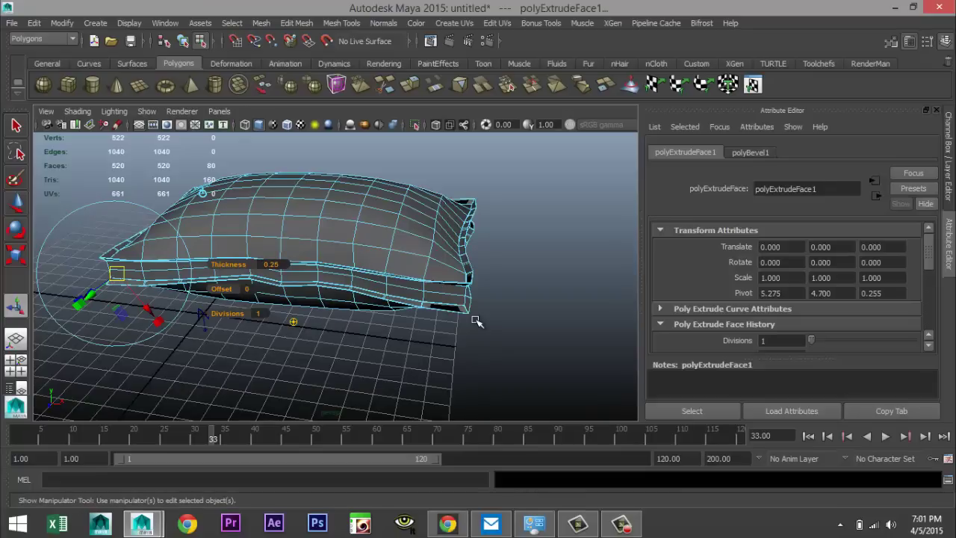
Reduce the extrusion Thickness to 0.05 and inspect the lower seam edge.
{"action": "scroll", "coordinate": [328, 342], "scroll_direction": "up", "scroll_amount": 2}
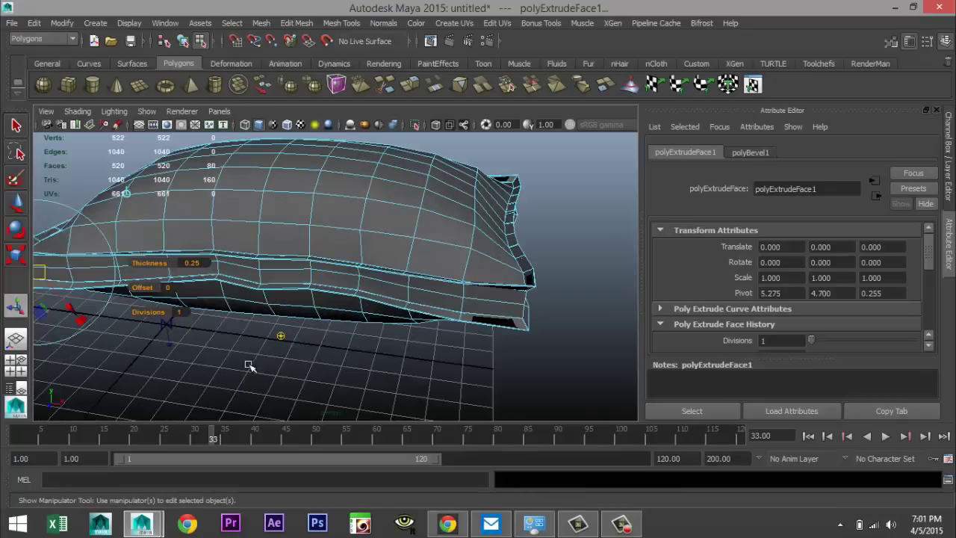
{"action": "left_click", "coordinate": [200, 263]}
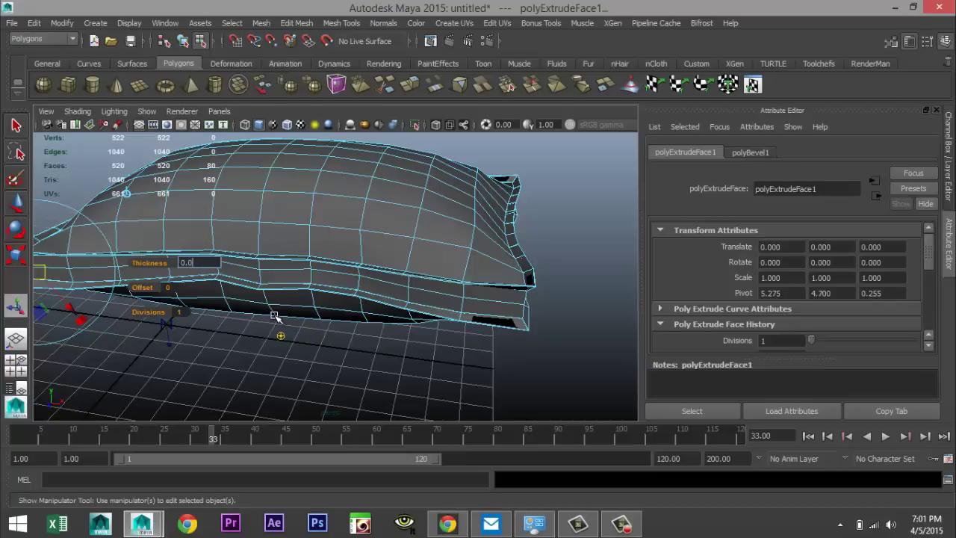
{"action": "key", "text": "Return"}
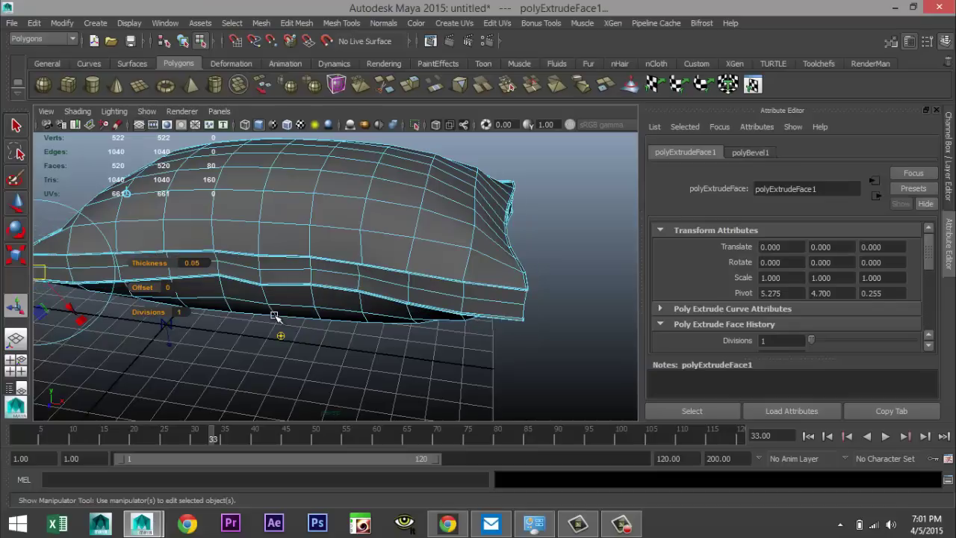
{"action": "scroll", "coordinate": [316, 328], "scroll_direction": "up", "scroll_amount": 5}
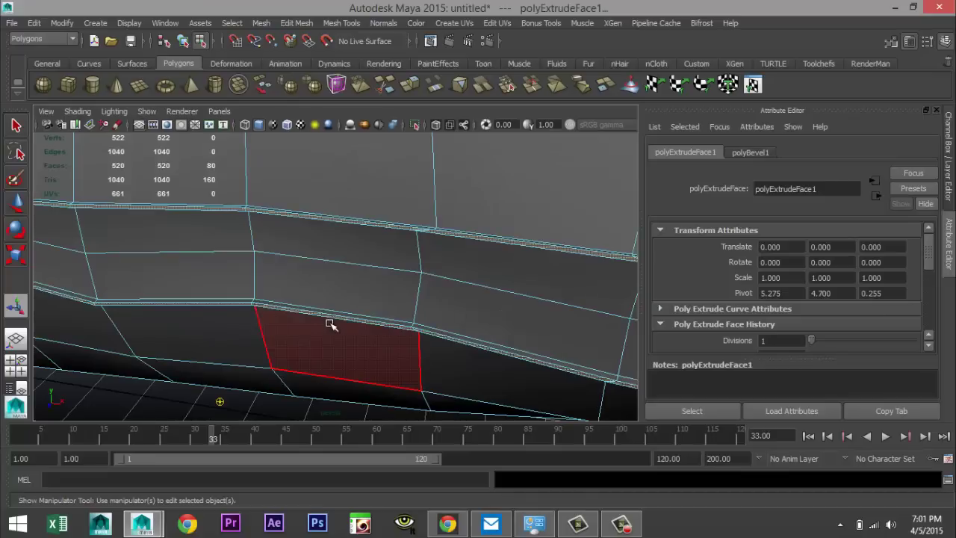
{"action": "left_click_drag", "start_coordinate": [333, 323], "coordinate": [309, 335], "text": "alt"}
{"action": "mouse_move", "coordinate": [309, 335]}
{"action": "middle_mouse_down", "text": "alt"}
{"action": "mouse_move", "coordinate": [363, 386]}
{"action": "mouse_move", "coordinate": [318, 320]}
{"action": "middle_mouse_up", "text": "alt"}
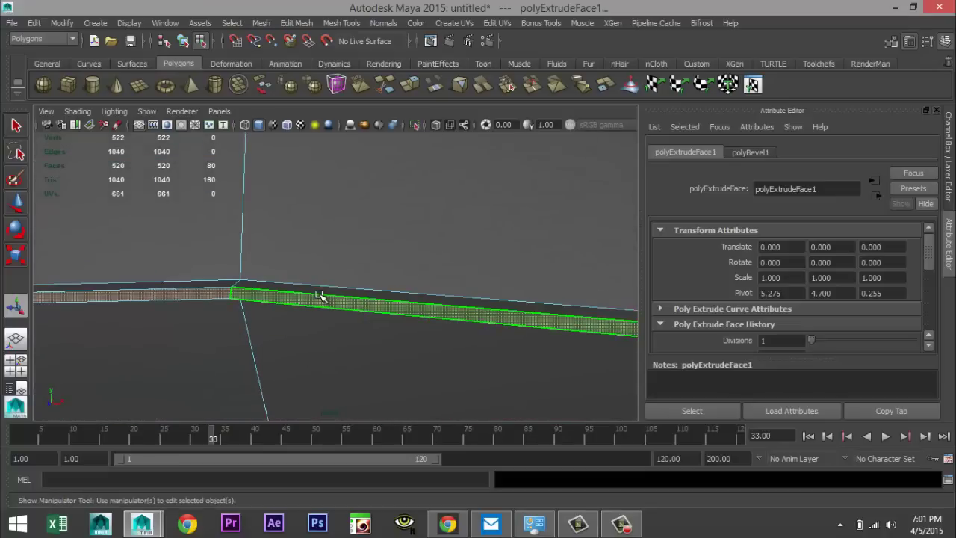
In edge mode, select the upper and lower border edge loops of the piping, 160 edges in all.
{"action": "right_click", "coordinate": [322, 274]}
{"action": "left_click", "coordinate": [320, 184]}
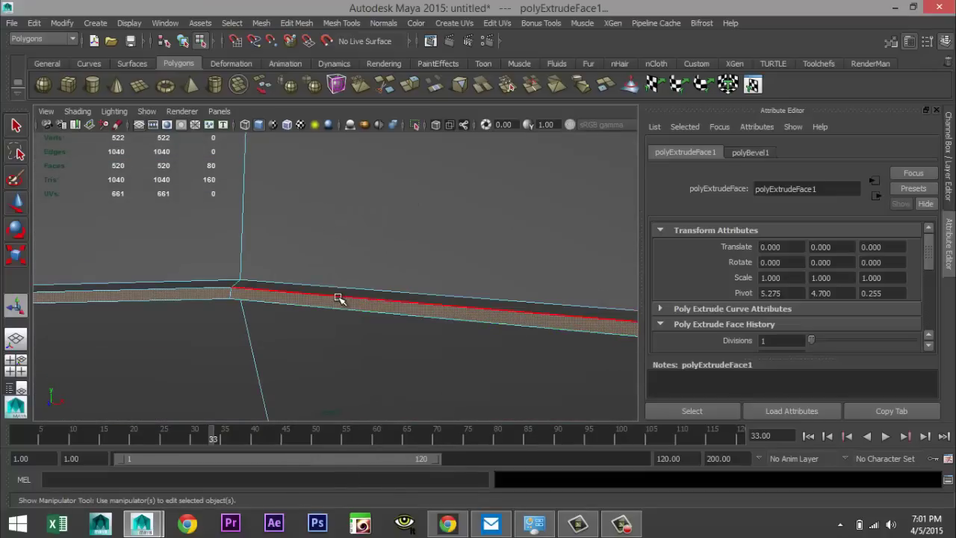
{"action": "left_click", "coordinate": [338, 298]}
{"action": "left_click", "coordinate": [339, 307], "text": "shift"}
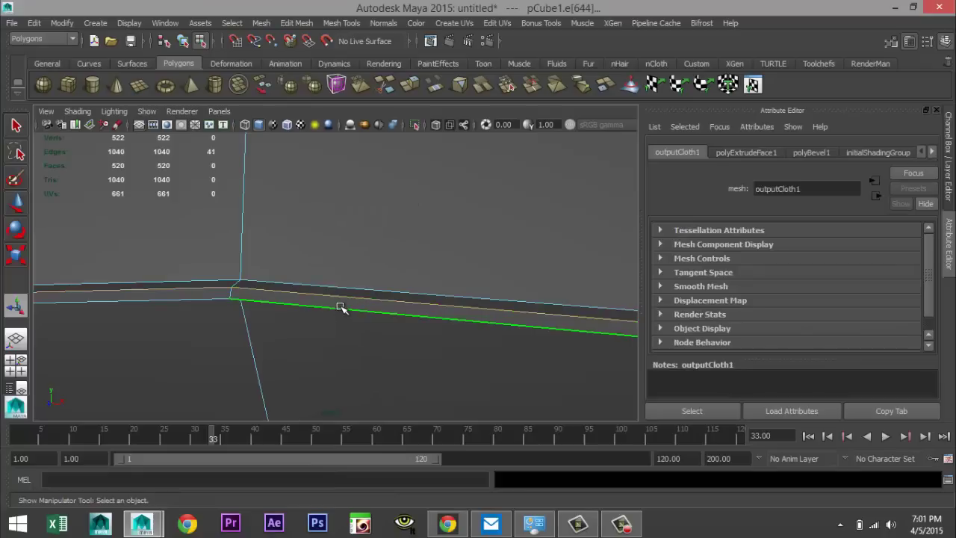
{"action": "left_click_drag", "start_coordinate": [346, 310], "coordinate": [254, 362], "text": "alt"}
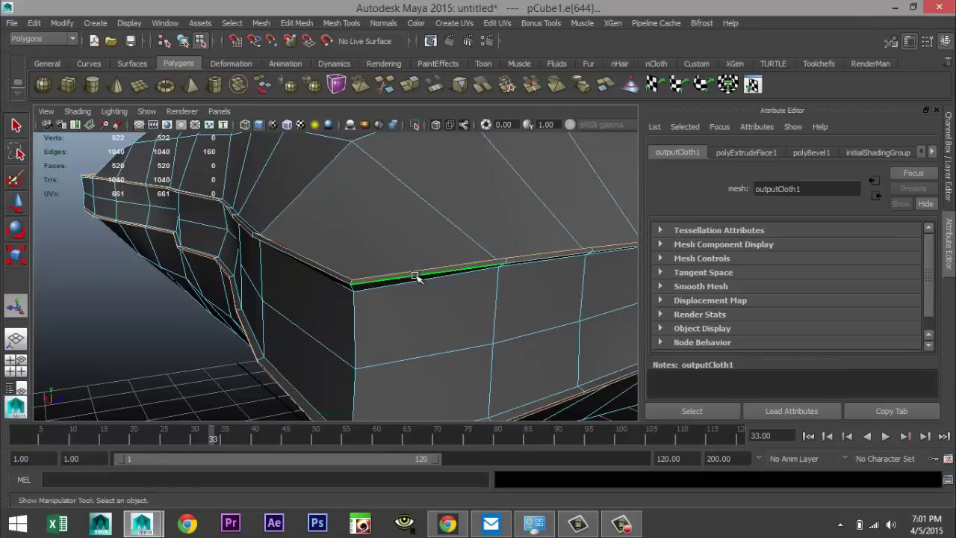
{"action": "left_click_drag", "start_coordinate": [220, 319], "coordinate": [279, 335], "text": "alt"}
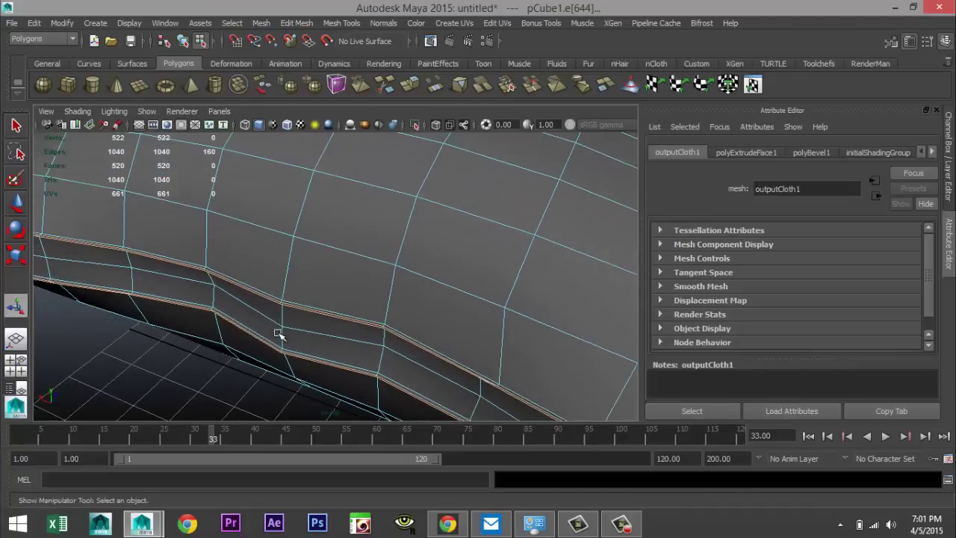
Bevel the piping's border edges (polyBevel2), then return to object mode and select pCube1.
{"action": "left_click", "coordinate": [297, 23]}
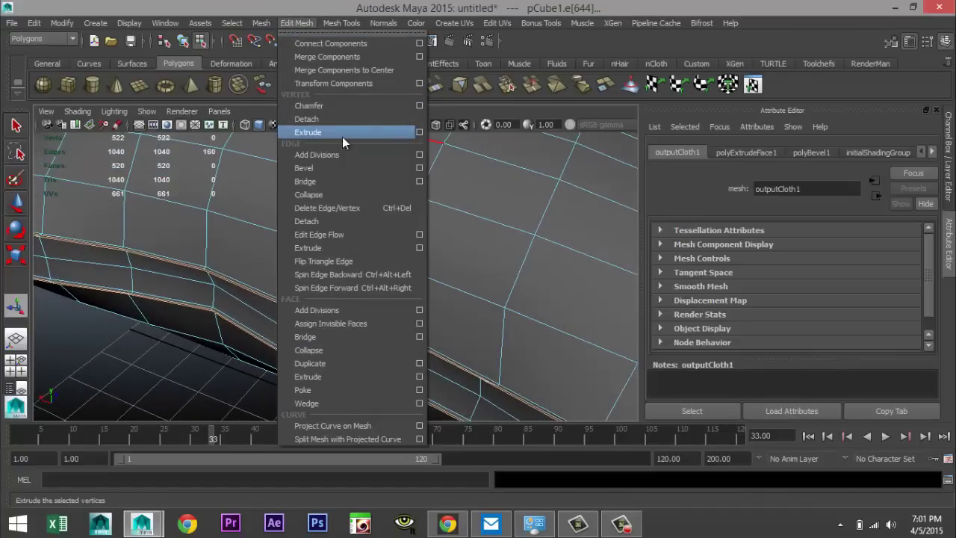
{"action": "left_click", "coordinate": [328, 168]}
{"action": "key", "text": "e"}
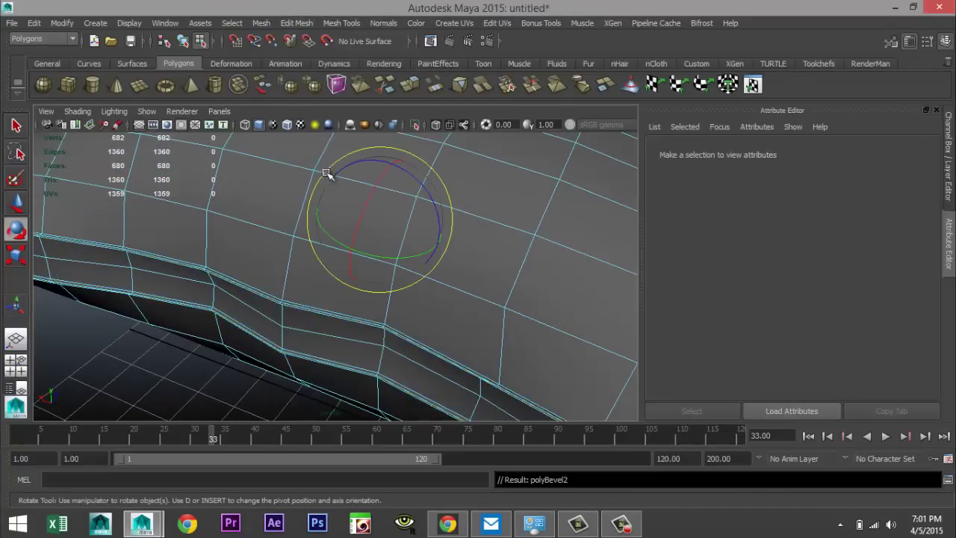
{"action": "scroll", "coordinate": [343, 285], "scroll_direction": "up", "scroll_amount": 2}
{"action": "mouse_move", "coordinate": [344, 295]}
{"action": "left_mouse_down", "text": "alt"}
{"action": "mouse_move", "coordinate": [339, 286]}
{"action": "mouse_move", "coordinate": [346, 296]}
{"action": "left_mouse_up", "text": "alt"}
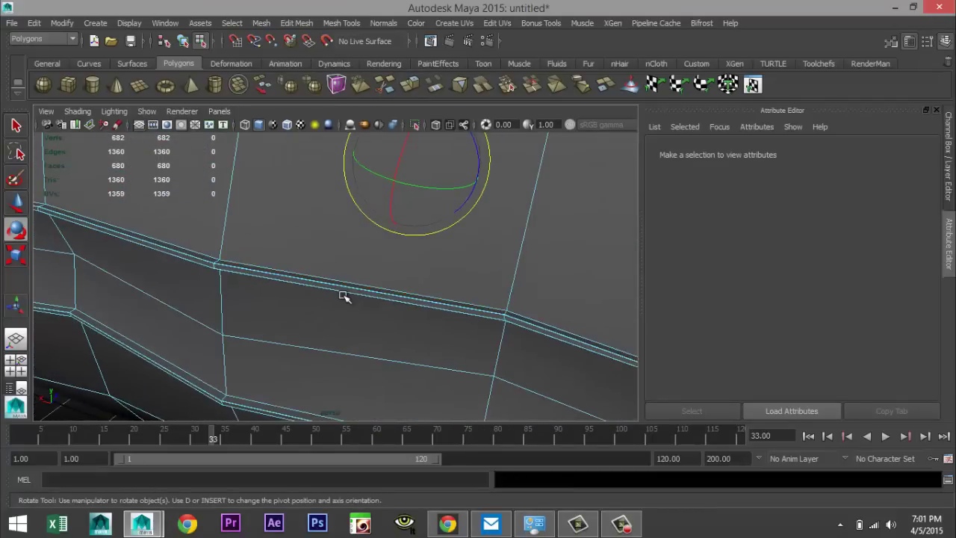
{"action": "right_click_drag", "start_coordinate": [405, 251], "coordinate": [448, 233]}
{"action": "left_click", "coordinate": [446, 259]}
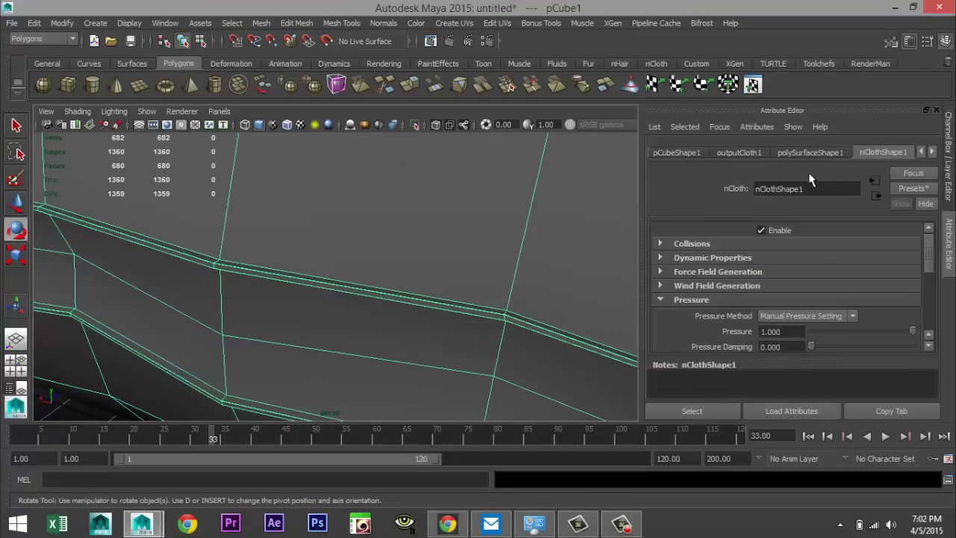
Set polyBevel1's Fraction to 0.862 with Segments at 1, then orbit to check the seam.
{"action": "left_click", "coordinate": [933, 152]}
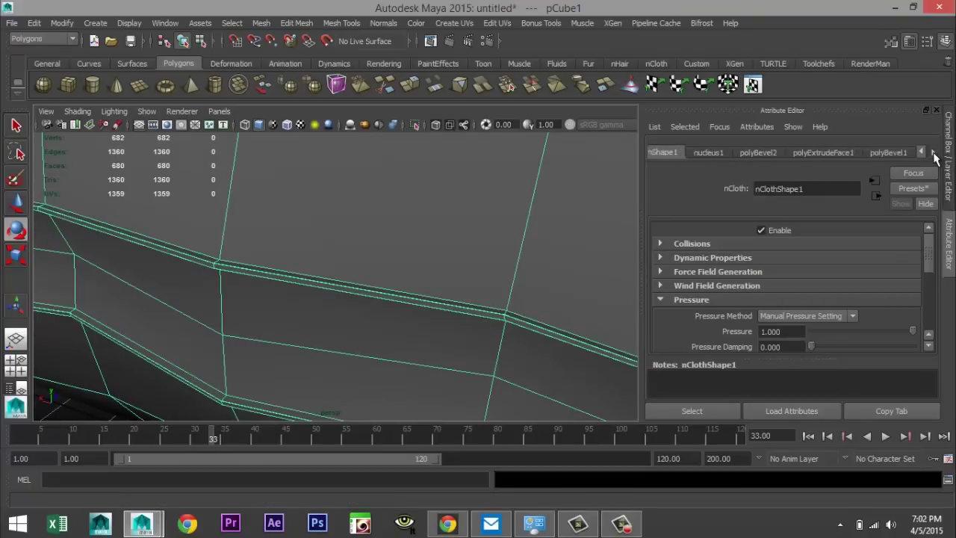
{"action": "left_click", "coordinate": [933, 153]}
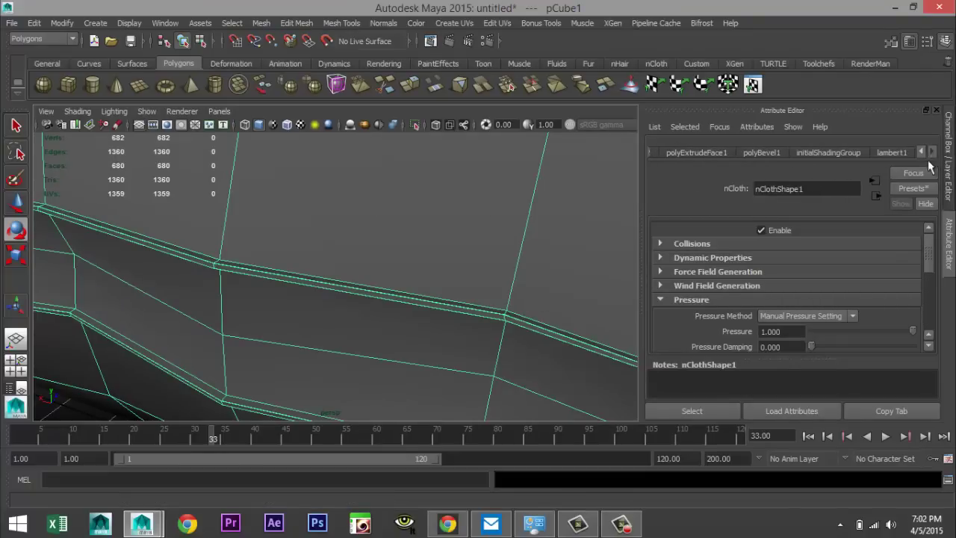
{"action": "left_click", "coordinate": [770, 153]}
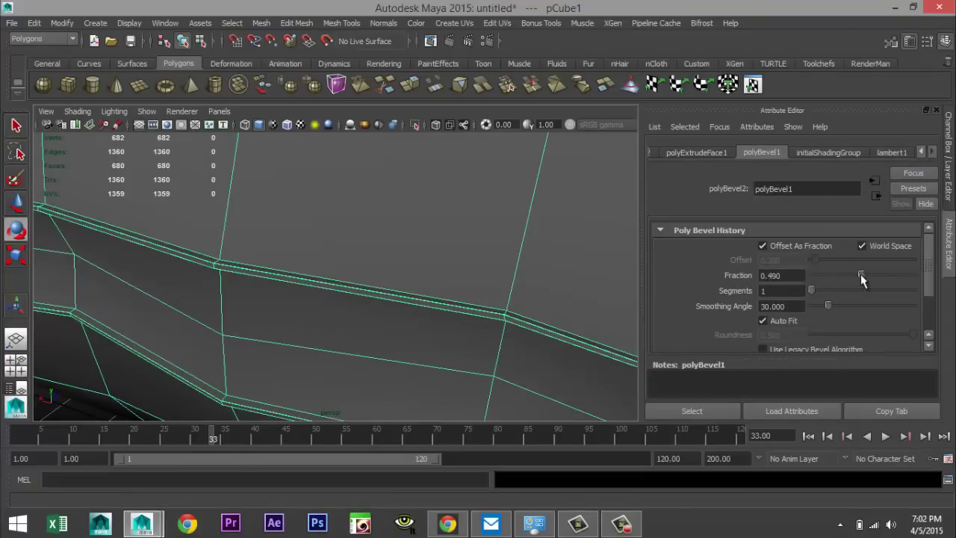
{"action": "left_click_drag", "start_coordinate": [861, 278], "coordinate": [891, 291]}
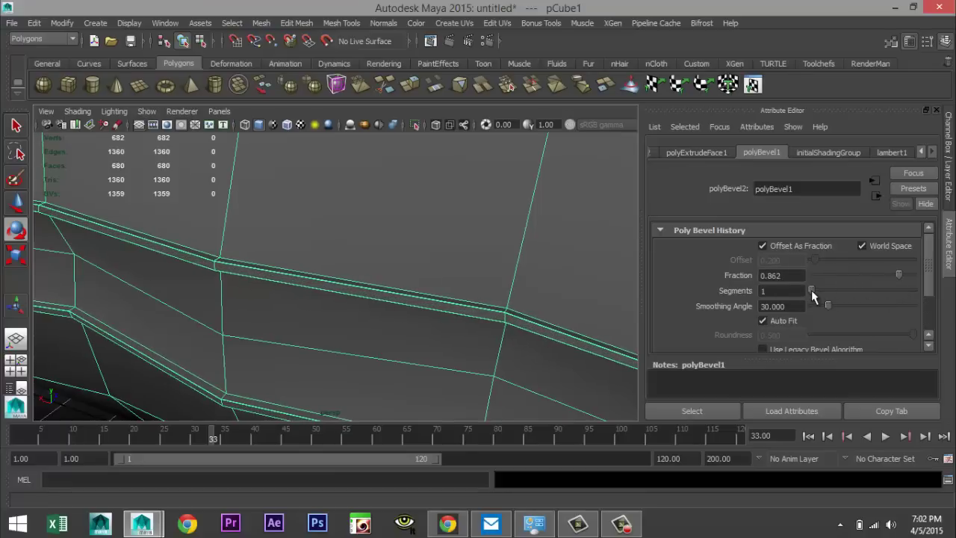
{"action": "mouse_move", "coordinate": [812, 290]}
{"action": "left_mouse_down"}
{"action": "mouse_move", "coordinate": [837, 294]}
{"action": "mouse_move", "coordinate": [810, 293]}
{"action": "left_mouse_up"}
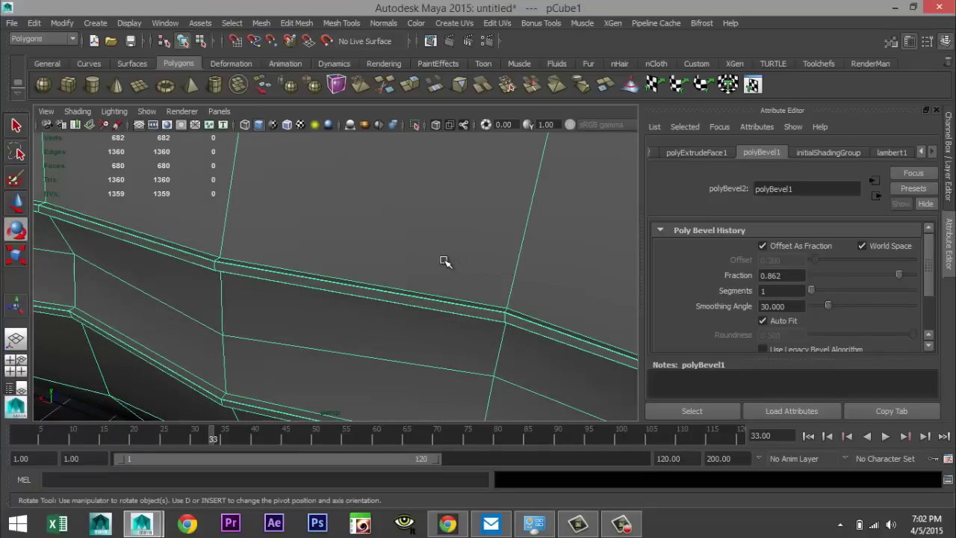
{"action": "scroll", "coordinate": [446, 261], "scroll_direction": "up", "scroll_amount": 3}
{"action": "left_click_drag", "start_coordinate": [450, 196], "coordinate": [448, 246], "text": "alt"}
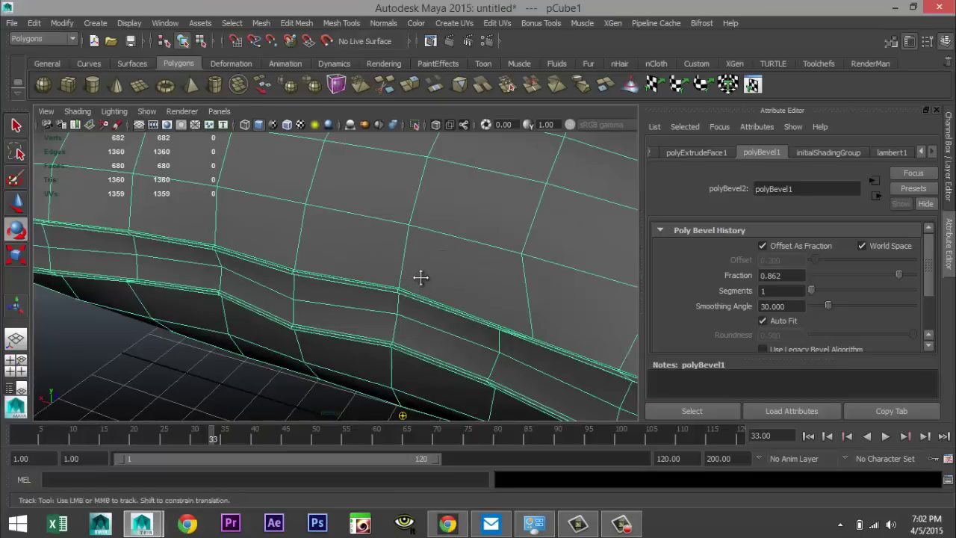
{"action": "mouse_move", "coordinate": [420, 275]}
{"action": "left_mouse_down", "text": "alt"}
{"action": "mouse_move", "coordinate": [390, 224]}
{"action": "mouse_move", "coordinate": [418, 264]}
{"action": "mouse_move", "coordinate": [448, 269]}
{"action": "mouse_move", "coordinate": [429, 268]}
{"action": "left_mouse_up", "text": "alt"}
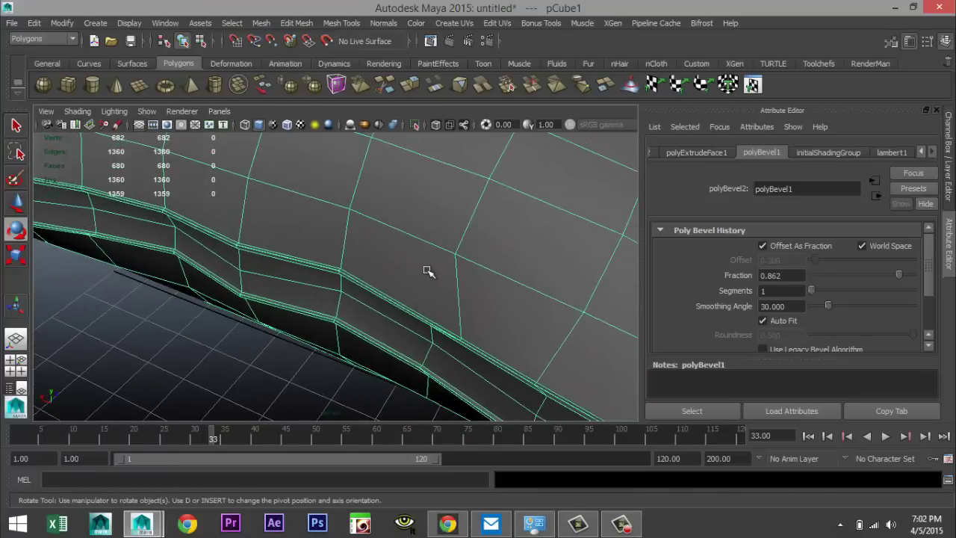
{"action": "middle_click_drag", "start_coordinate": [426, 271], "coordinate": [456, 256], "text": "alt"}
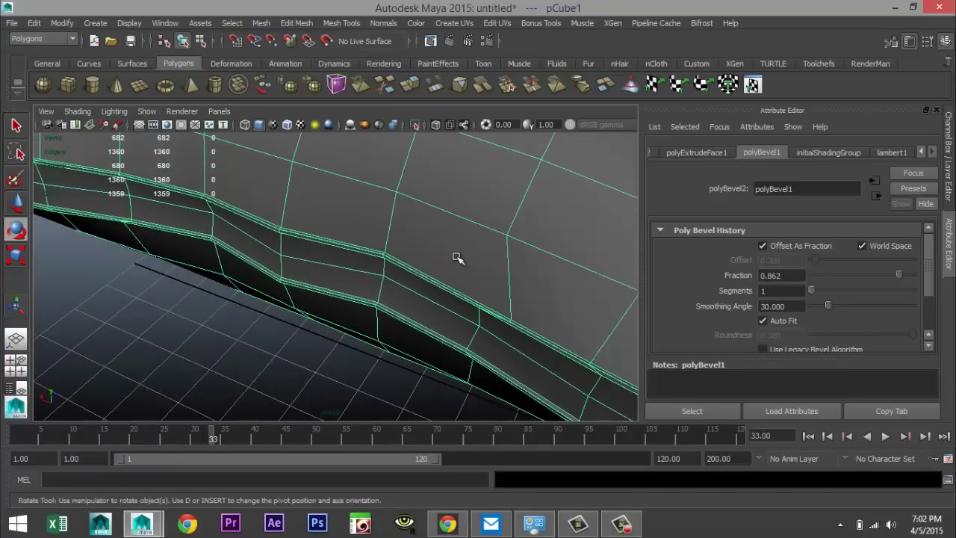
{"action": "right_click_drag", "start_coordinate": [480, 202], "coordinate": [527, 188]}
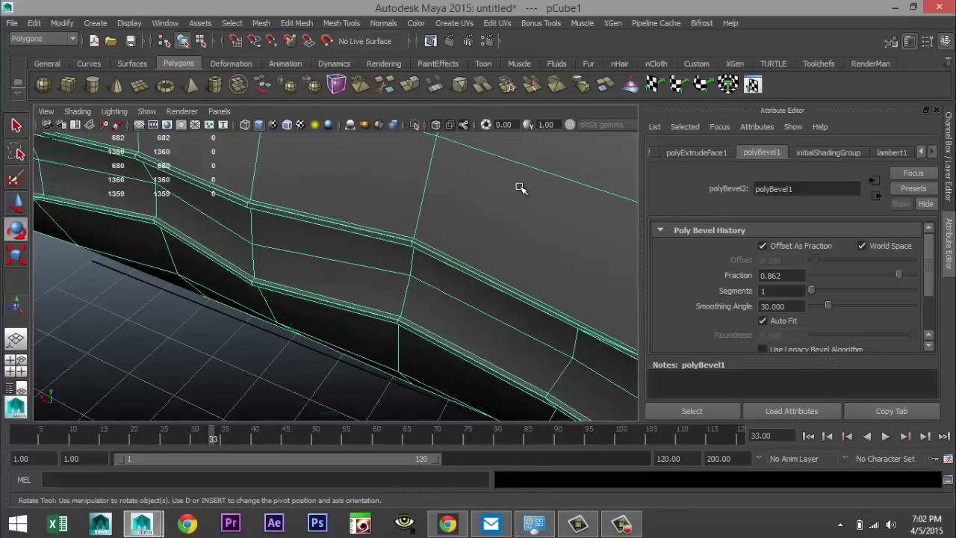
Turn on smooth mesh preview (3), deselect, and orbit the rounded pillow from low side angles.
{"action": "key", "text": "3"}
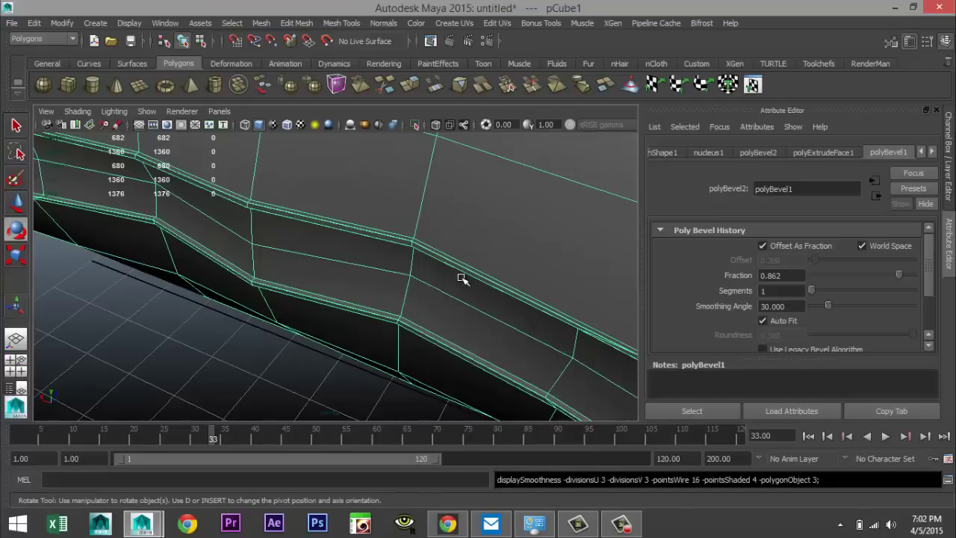
{"action": "left_click", "coordinate": [242, 369]}
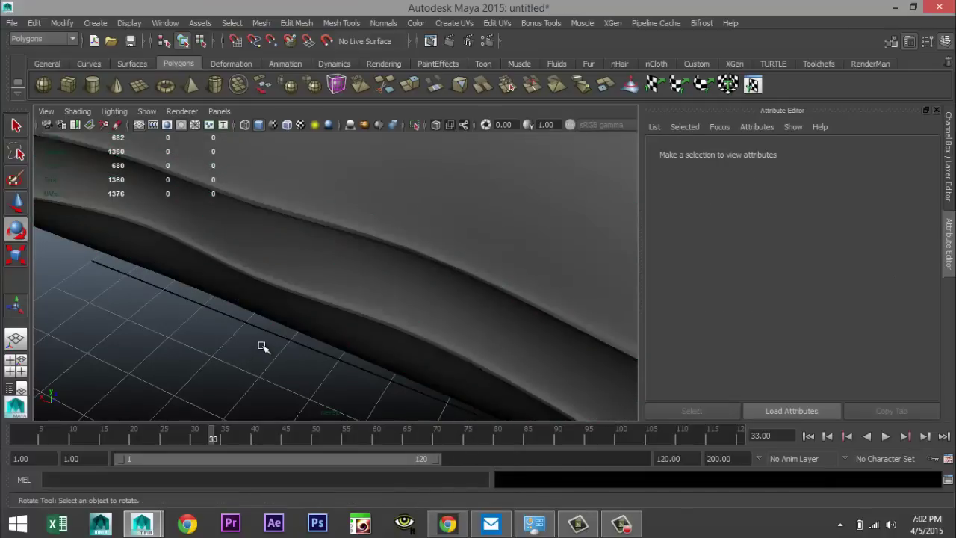
{"action": "right_click_drag", "start_coordinate": [245, 309], "coordinate": [353, 321], "text": "alt"}
{"action": "mouse_move", "coordinate": [353, 321]}
{"action": "left_mouse_down", "text": "alt"}
{"action": "mouse_move", "coordinate": [296, 306]}
{"action": "mouse_move", "coordinate": [336, 312]}
{"action": "mouse_move", "coordinate": [345, 300]}
{"action": "mouse_move", "coordinate": [364, 312]}
{"action": "left_mouse_up", "text": "alt"}
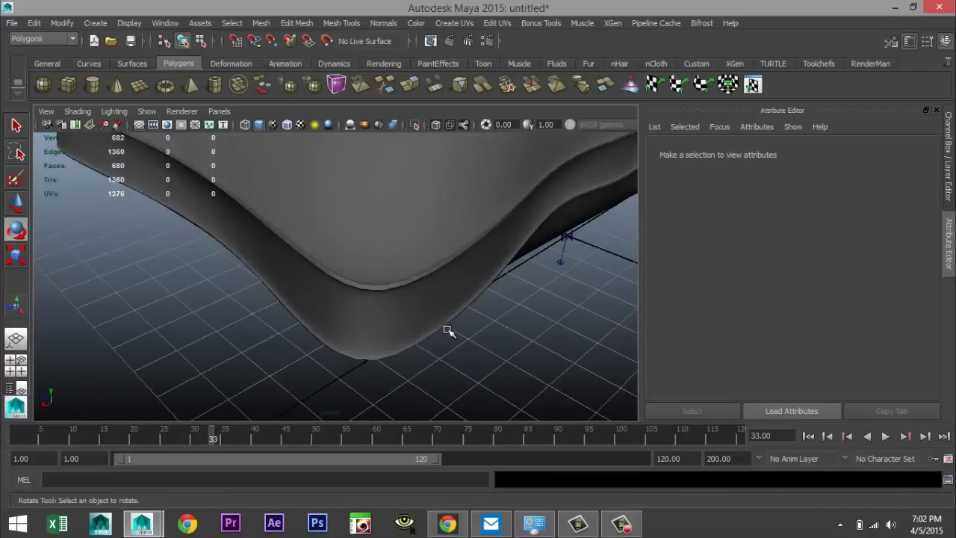
{"action": "left_click_drag", "start_coordinate": [448, 331], "coordinate": [506, 336], "text": "alt"}
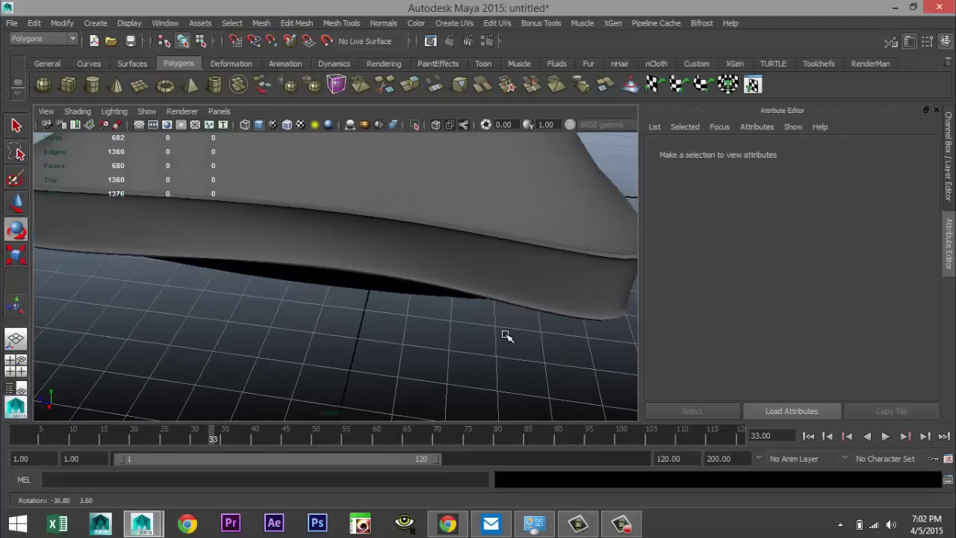
{"action": "left_click_drag", "start_coordinate": [236, 313], "coordinate": [351, 319], "text": "alt"}
{"action": "scroll", "coordinate": [403, 327], "scroll_direction": "up", "scroll_amount": 3}
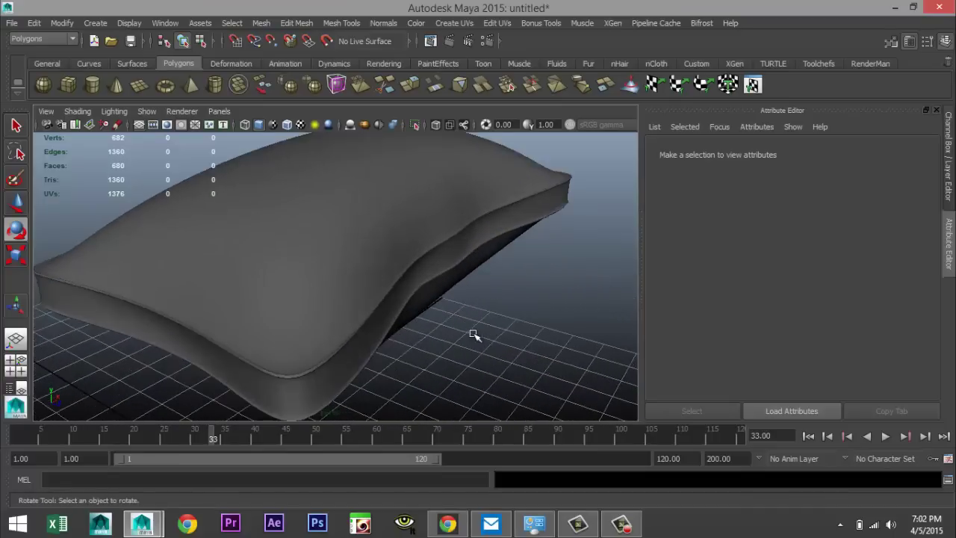
{"action": "mouse_move", "coordinate": [473, 334]}
{"action": "left_mouse_down", "text": "alt"}
{"action": "mouse_move", "coordinate": [413, 328]}
{"action": "mouse_move", "coordinate": [422, 346]}
{"action": "mouse_move", "coordinate": [436, 325]}
{"action": "mouse_move", "coordinate": [448, 335]}
{"action": "mouse_move", "coordinate": [466, 326]}
{"action": "left_mouse_up", "text": "alt"}
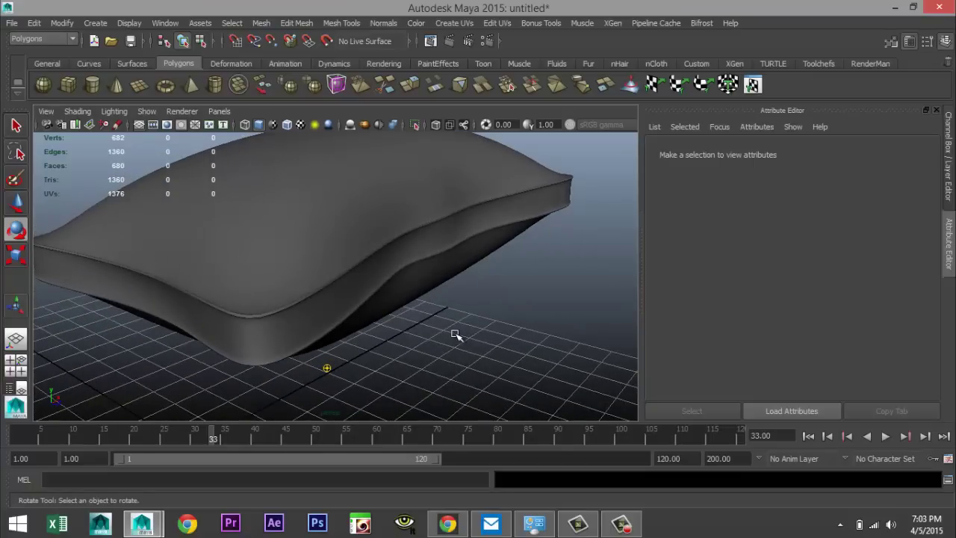